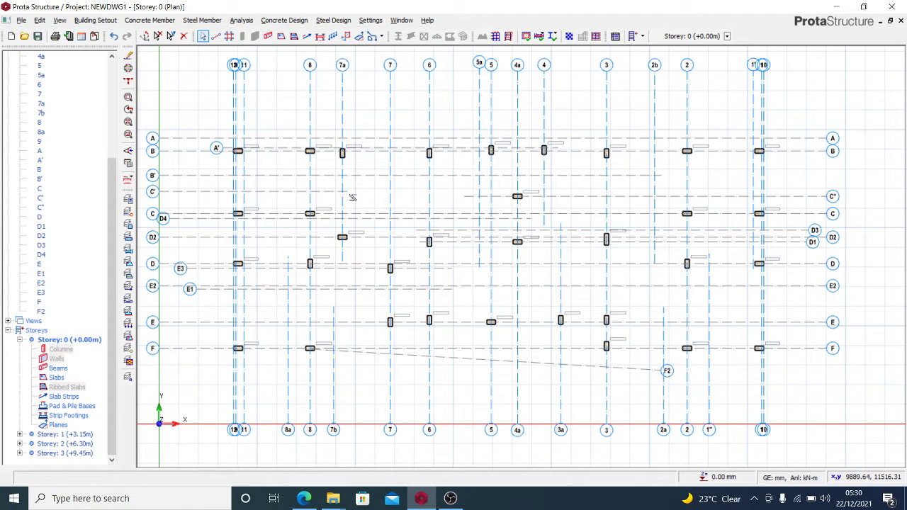
Insert 225 mm wide, 1500 mm high beams along axis B from column 1C4 at axis 9 to column 1C23 at axis 6.
{"action": "left_click", "coordinate": [267, 37]}
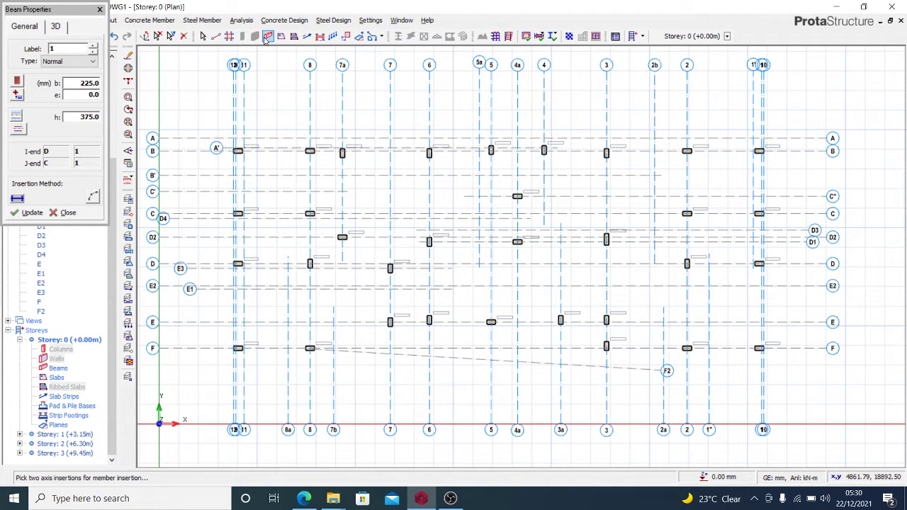
{"action": "double_click", "coordinate": [80, 118]}
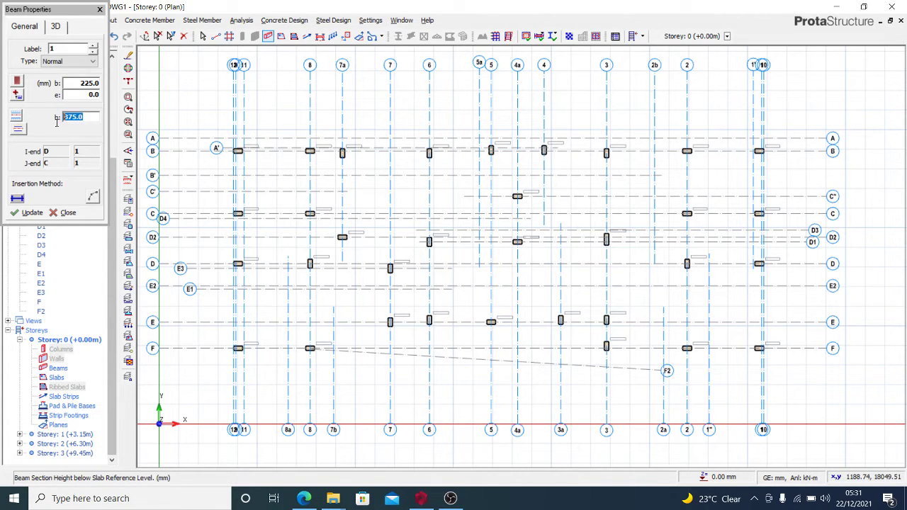
{"action": "type", "text": "1500"}
{"action": "key", "text": "Tab"}
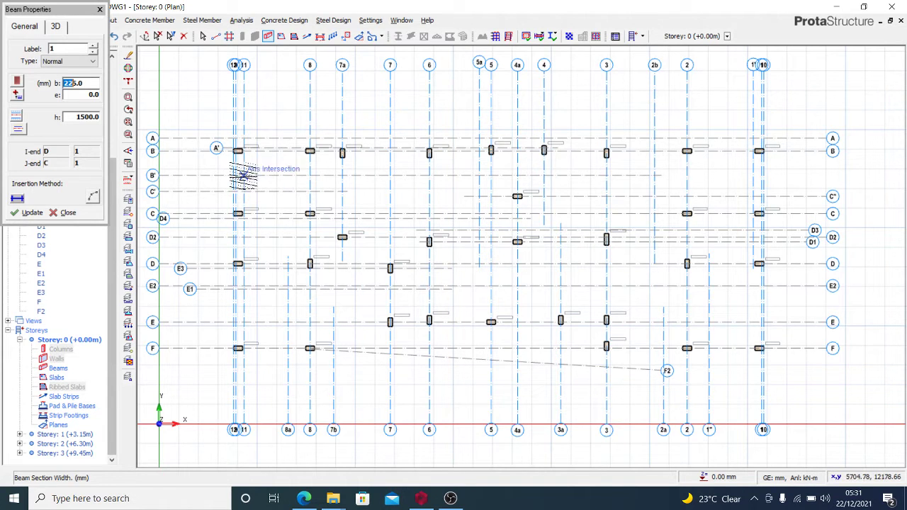
{"action": "scroll", "coordinate": [238, 151], "scroll_direction": "up", "scroll_amount": 3}
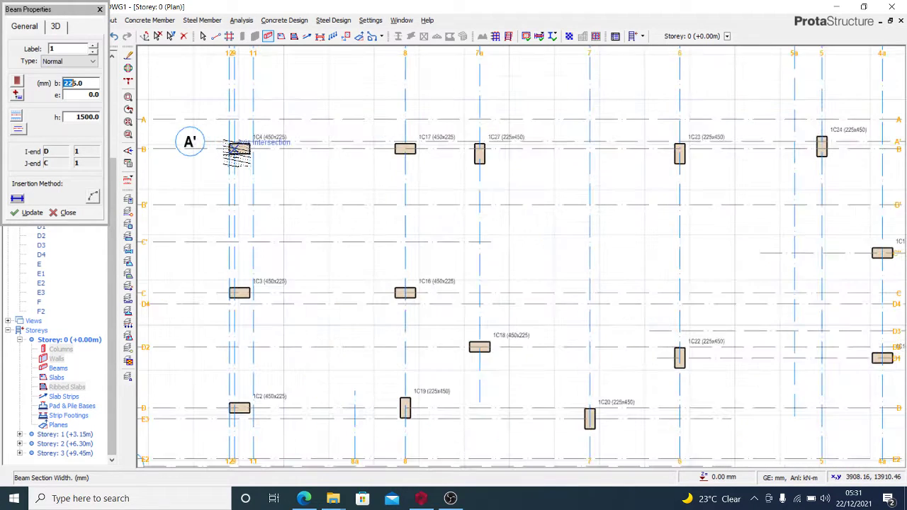
{"action": "scroll", "coordinate": [238, 151], "scroll_direction": "down", "scroll_amount": 1}
{"action": "scroll", "coordinate": [238, 151], "scroll_direction": "down", "scroll_amount": 2}
{"action": "left_click", "coordinate": [238, 151]}
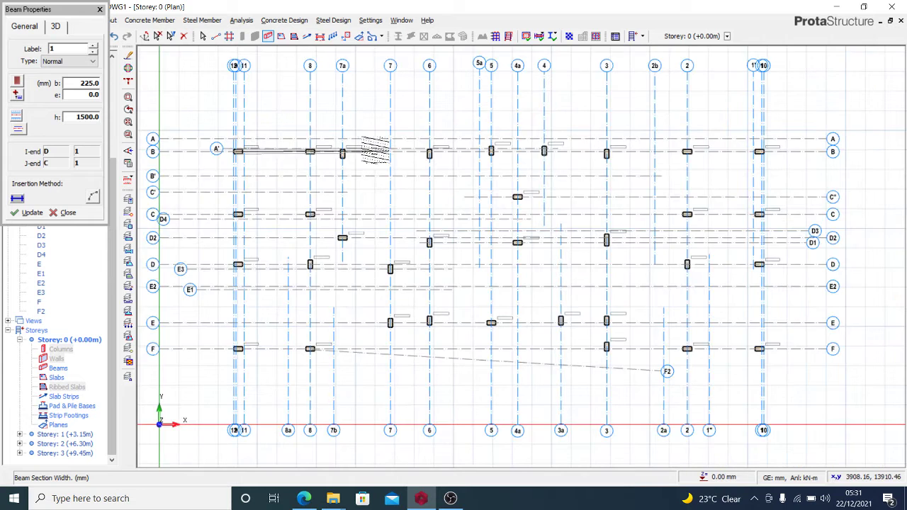
{"action": "scroll", "coordinate": [431, 152], "scroll_direction": "up", "scroll_amount": 2}
{"action": "left_click", "coordinate": [432, 153]}
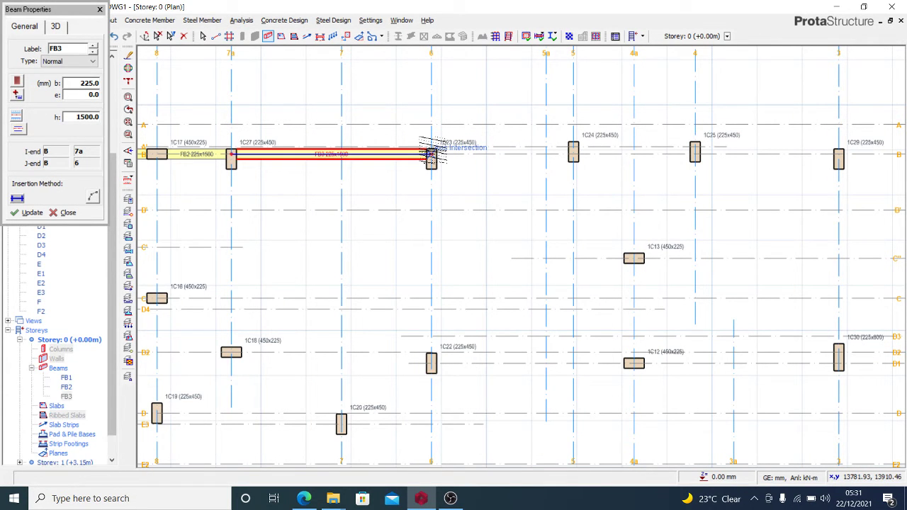
Insert 225x1500 beams along axis 9 from column 1C4 at axis B to column 1C1 at axis F.
{"action": "scroll", "coordinate": [617, 154], "scroll_direction": "down", "scroll_amount": 2}
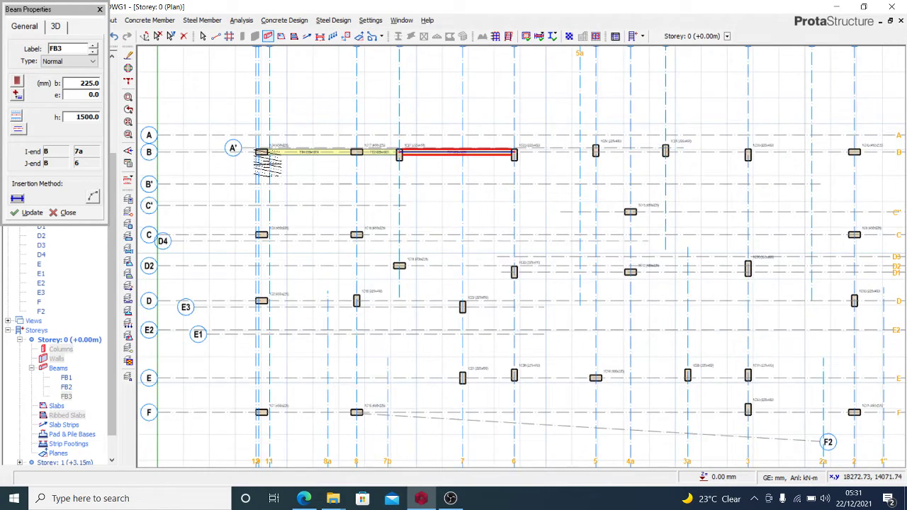
{"action": "scroll", "coordinate": [264, 159], "scroll_direction": "up", "scroll_amount": 2}
{"action": "left_click", "coordinate": [258, 148]}
{"action": "scroll", "coordinate": [256, 145], "scroll_direction": "down", "scroll_amount": 2}
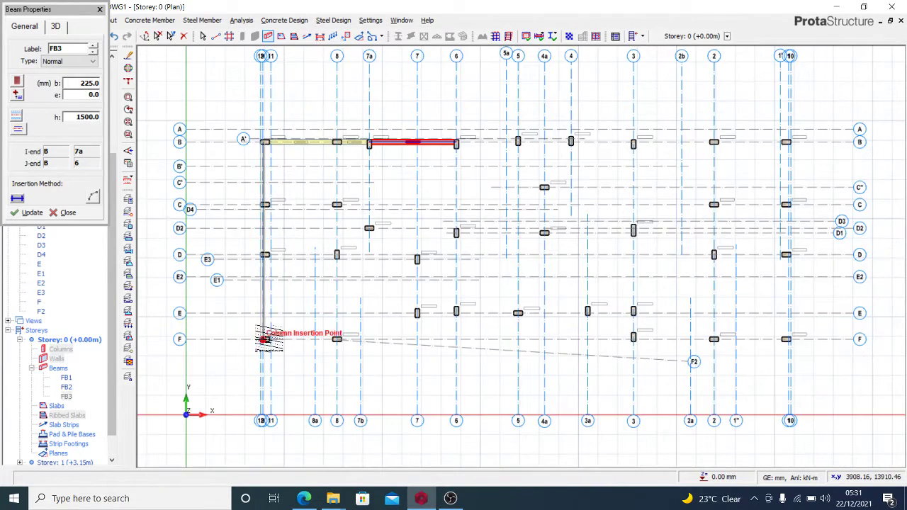
{"action": "scroll", "coordinate": [261, 337], "scroll_direction": "up", "scroll_amount": 2}
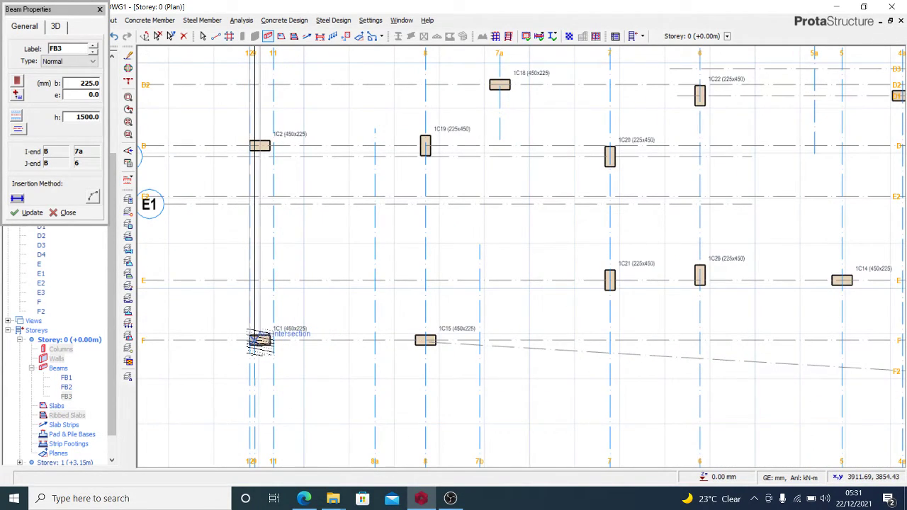
{"action": "left_click", "coordinate": [256, 340]}
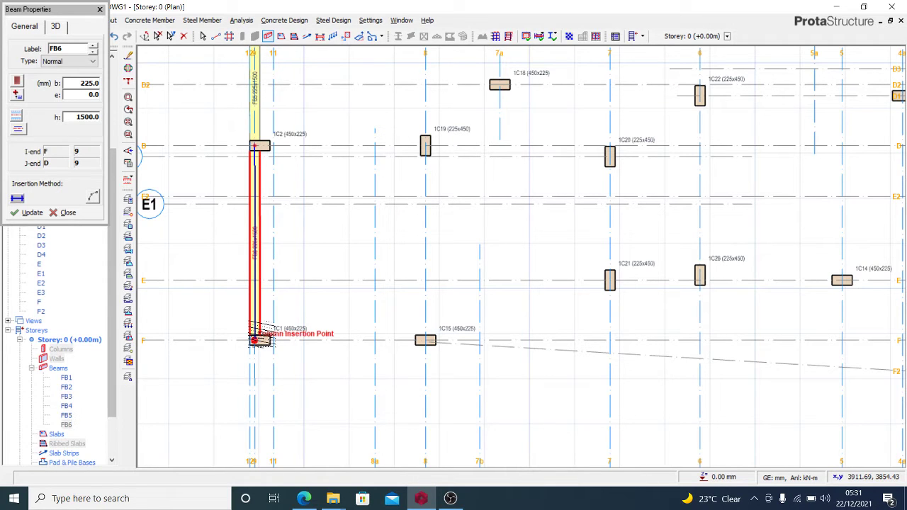
Insert 225x1500 beams along axis F from axis 9 to axis 8, and along axis 8 from axis F to axis B.
{"action": "scroll", "coordinate": [257, 338], "scroll_direction": "down", "scroll_amount": 2}
{"action": "scroll", "coordinate": [305, 338], "scroll_direction": "up", "scroll_amount": 2}
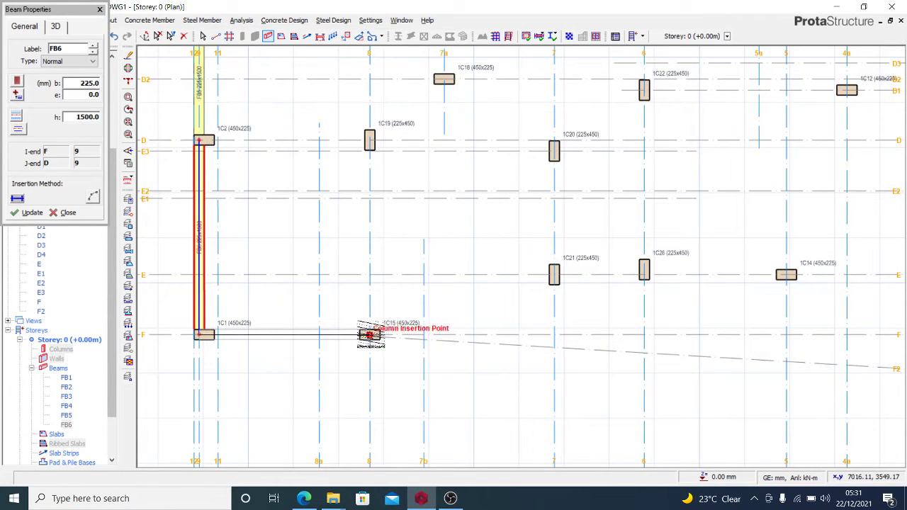
{"action": "left_click", "coordinate": [369, 334]}
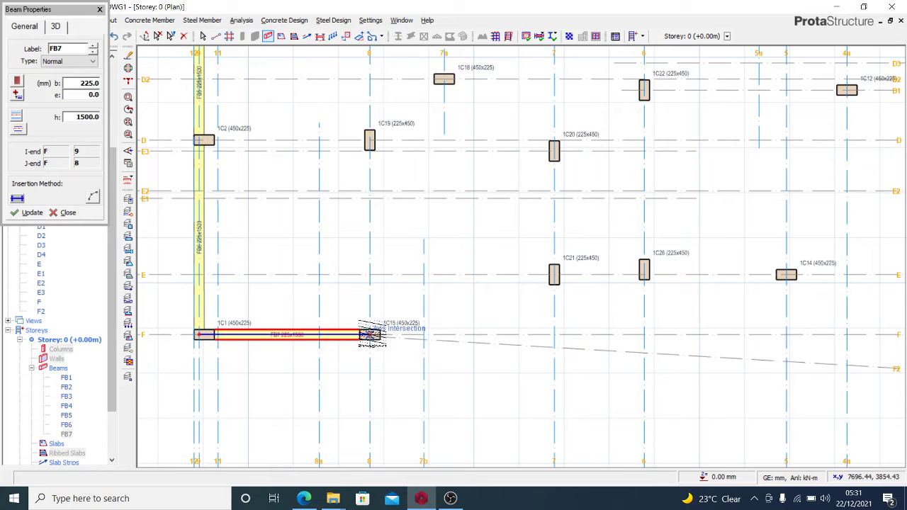
{"action": "scroll", "coordinate": [369, 335], "scroll_direction": "down", "scroll_amount": 2}
{"action": "scroll", "coordinate": [369, 139], "scroll_direction": "up", "scroll_amount": 3}
{"action": "left_click", "coordinate": [368, 140]}
Insert 225x1500 beams between axes 9 and 8 along axis C and along axis D.
{"action": "scroll", "coordinate": [368, 145], "scroll_direction": "down", "scroll_amount": 2}
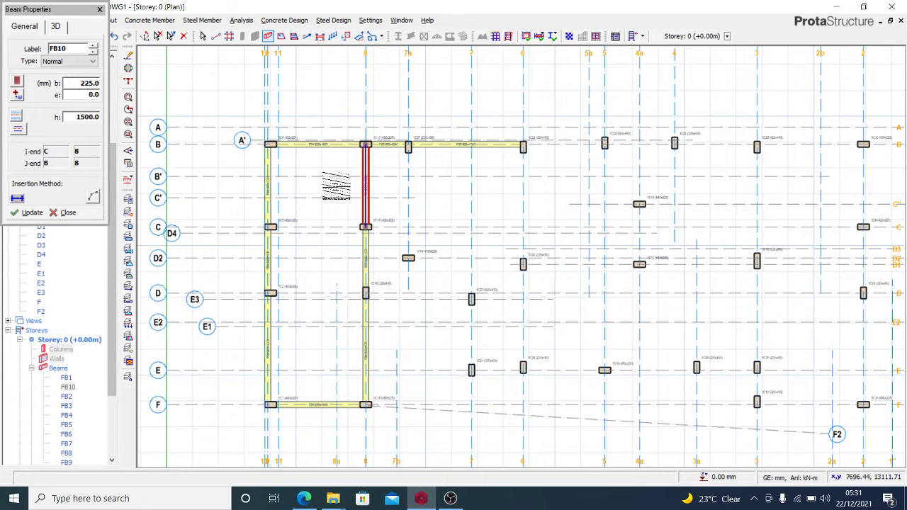
{"action": "scroll", "coordinate": [268, 231], "scroll_direction": "up", "scroll_amount": 2}
{"action": "left_click", "coordinate": [270, 219]}
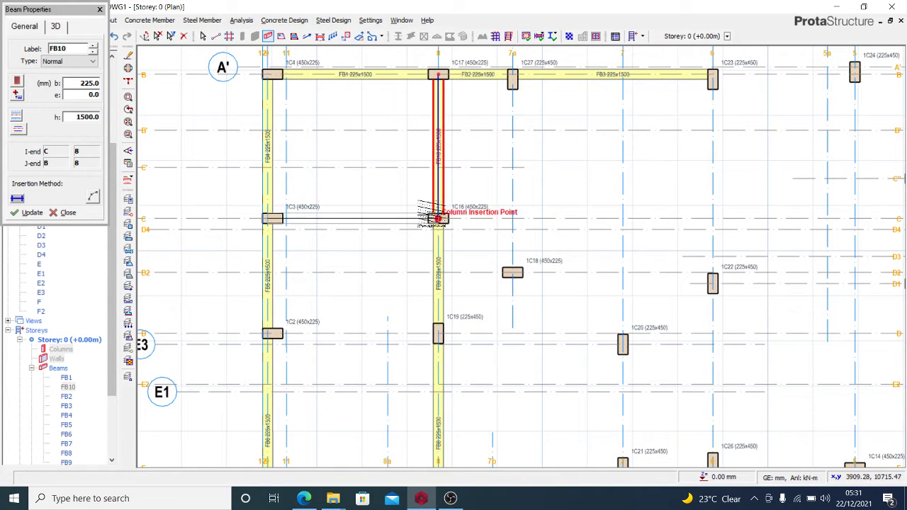
{"action": "left_click", "coordinate": [440, 219]}
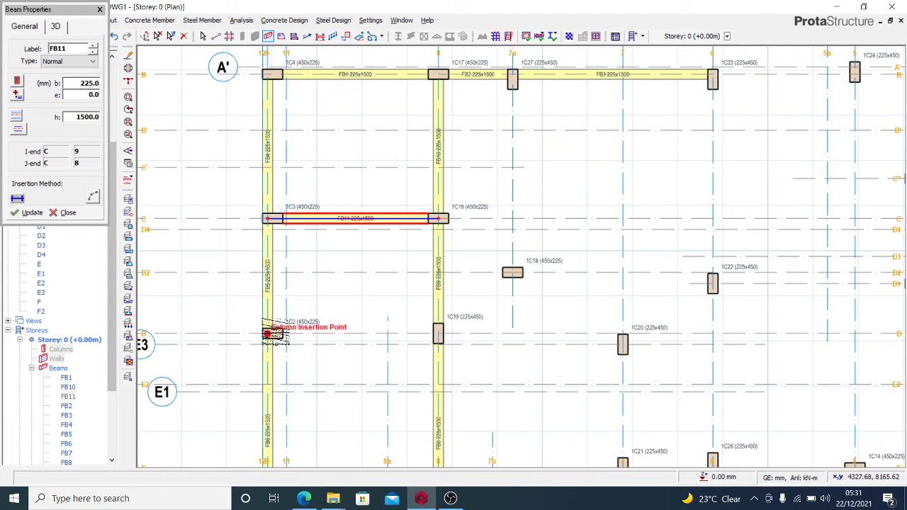
{"action": "left_click", "coordinate": [273, 333]}
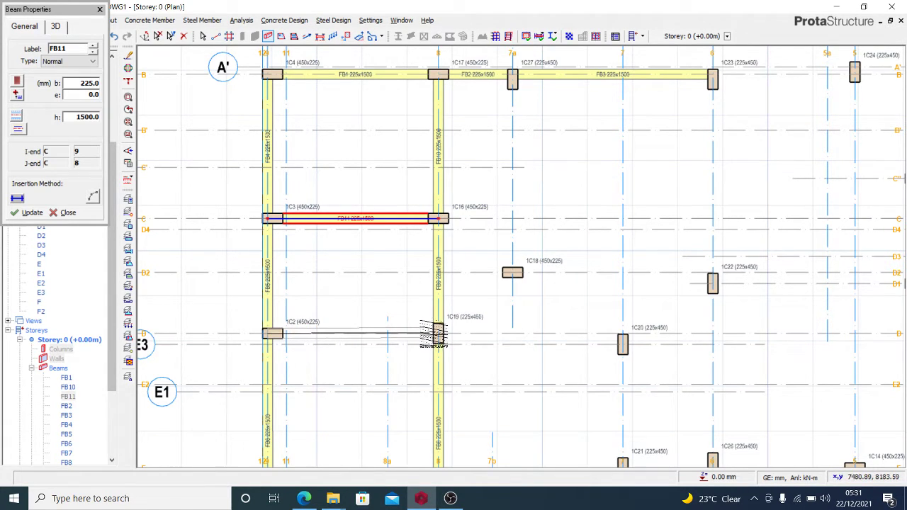
{"action": "left_click", "coordinate": [439, 336]}
Insert 225x1500 beams along axis 6 from the axis A intersection to axis E.
{"action": "scroll", "coordinate": [426, 339], "scroll_direction": "down", "scroll_amount": 2}
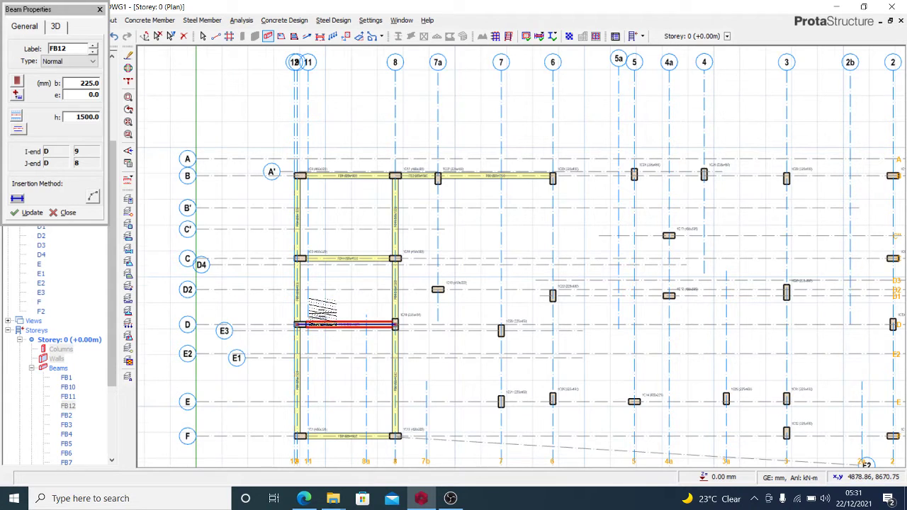
{"action": "scroll", "coordinate": [319, 323], "scroll_direction": "down", "scroll_amount": 1}
{"action": "scroll", "coordinate": [322, 344], "scroll_direction": "down", "scroll_amount": 1}
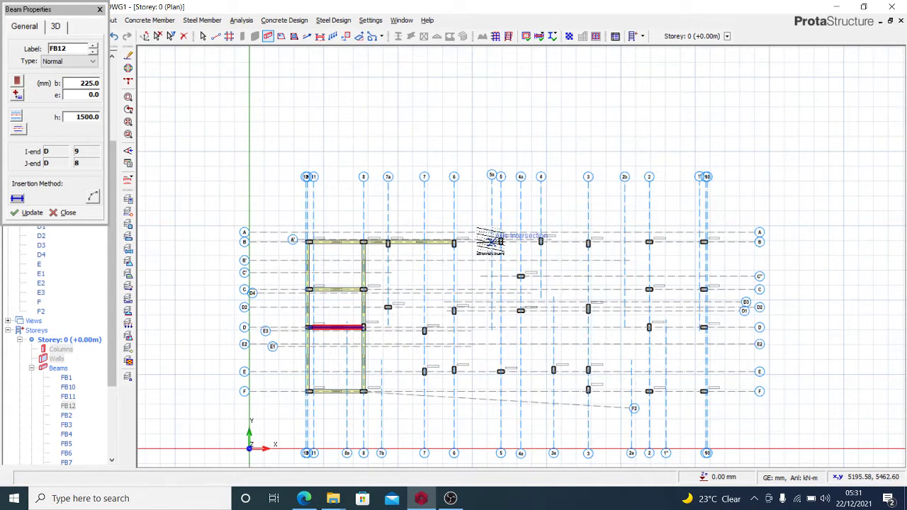
{"action": "scroll", "coordinate": [496, 241], "scroll_direction": "up", "scroll_amount": 1}
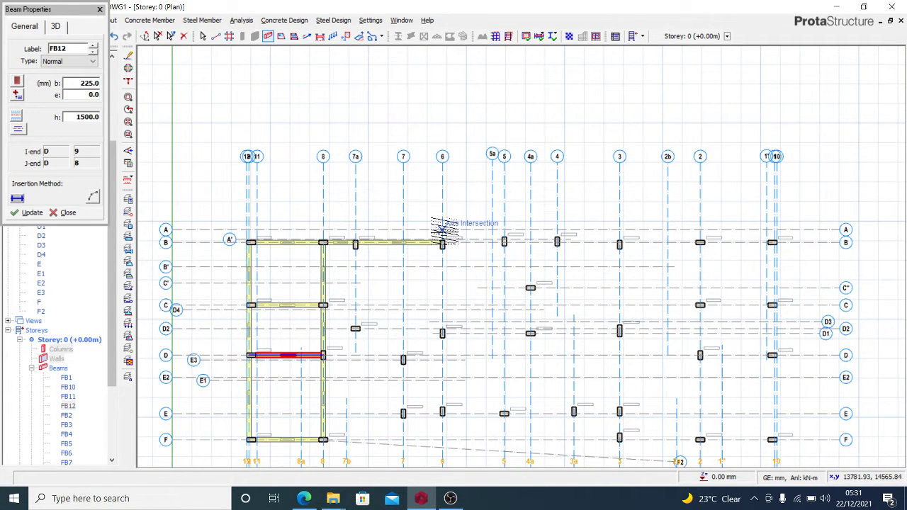
{"action": "scroll", "coordinate": [443, 230], "scroll_direction": "down", "scroll_amount": 1}
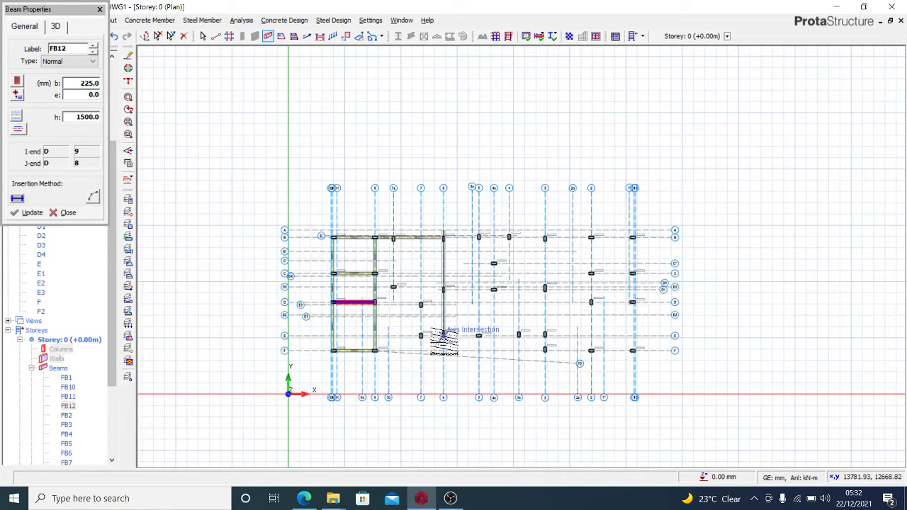
{"action": "scroll", "coordinate": [444, 335], "scroll_direction": "up", "scroll_amount": 1}
{"action": "scroll", "coordinate": [442, 329], "scroll_direction": "up", "scroll_amount": 1}
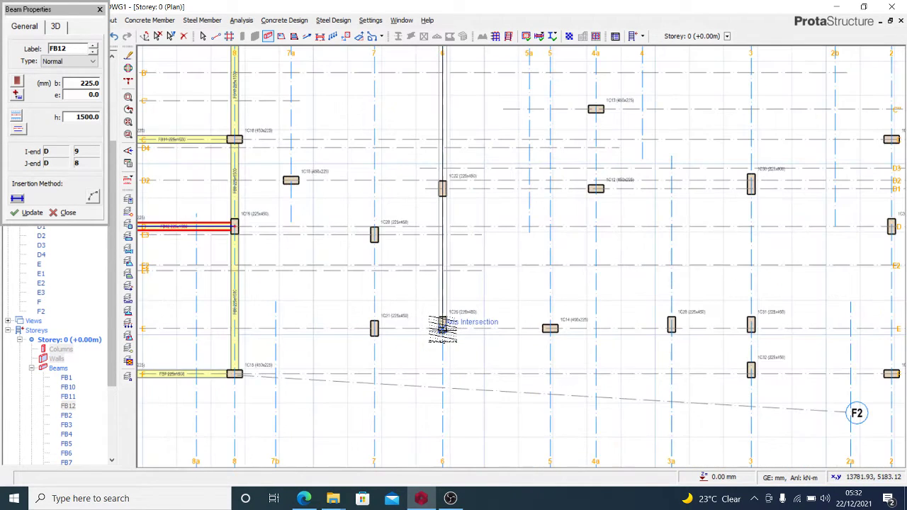
{"action": "left_click", "coordinate": [442, 329]}
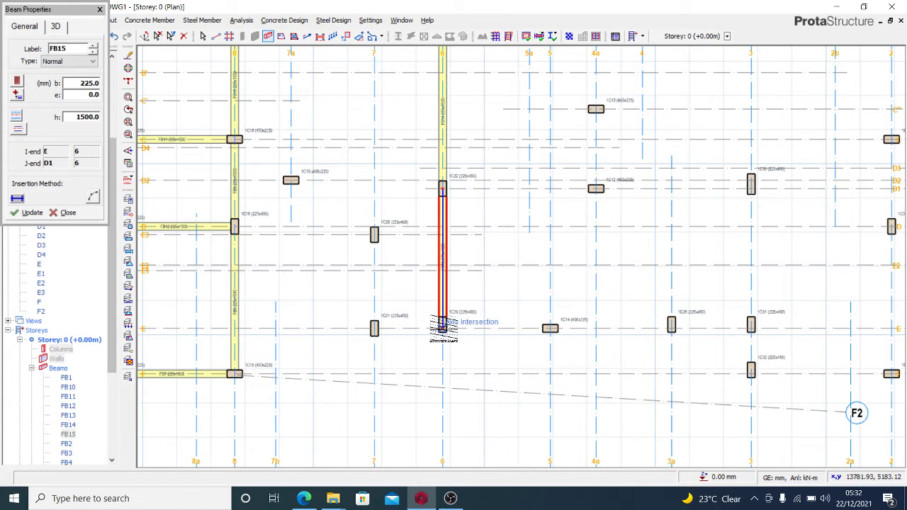
Insert 225x1500 beams along axis 2 from column 1C10 at axis B to column 1C11 at axis F.
{"action": "scroll", "coordinate": [441, 333], "scroll_direction": "down", "scroll_amount": 2}
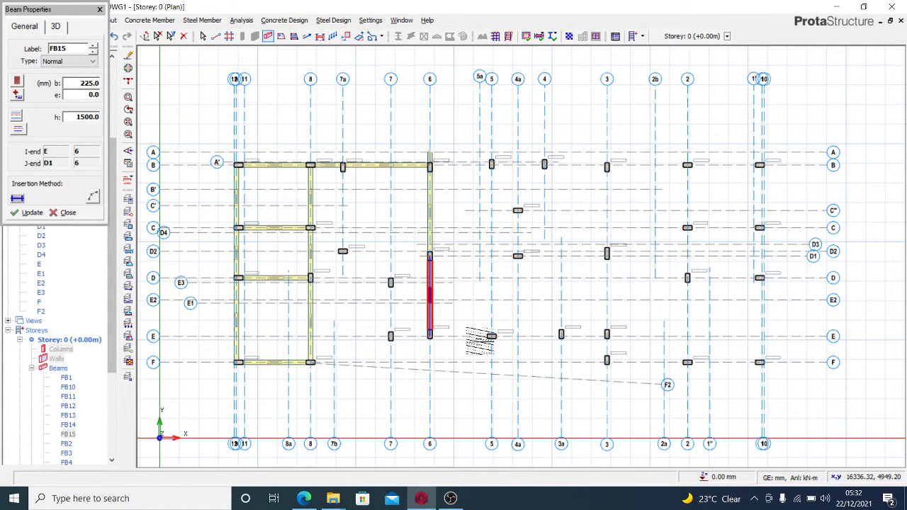
{"action": "scroll", "coordinate": [481, 342], "scroll_direction": "down", "scroll_amount": 1}
{"action": "scroll", "coordinate": [646, 216], "scroll_direction": "up", "scroll_amount": 3}
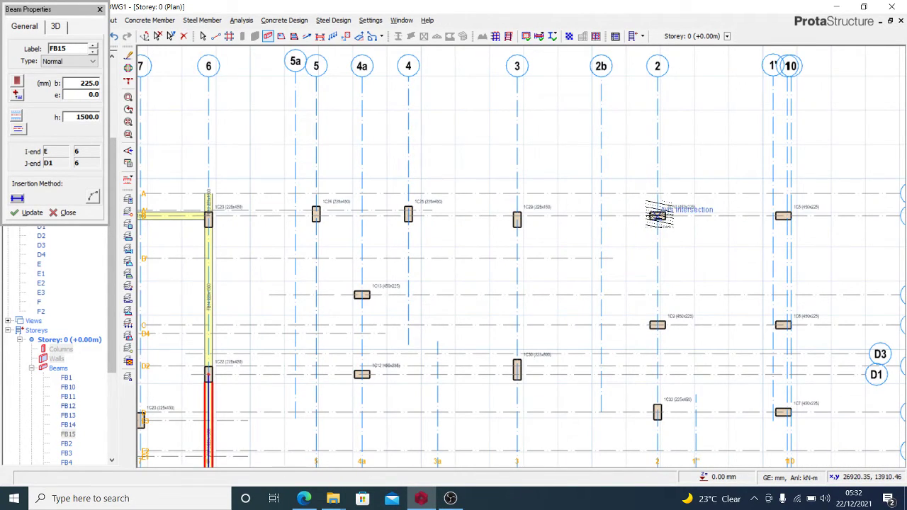
{"action": "scroll", "coordinate": [659, 212], "scroll_direction": "down", "scroll_amount": 3}
{"action": "scroll", "coordinate": [652, 359], "scroll_direction": "up", "scroll_amount": 3}
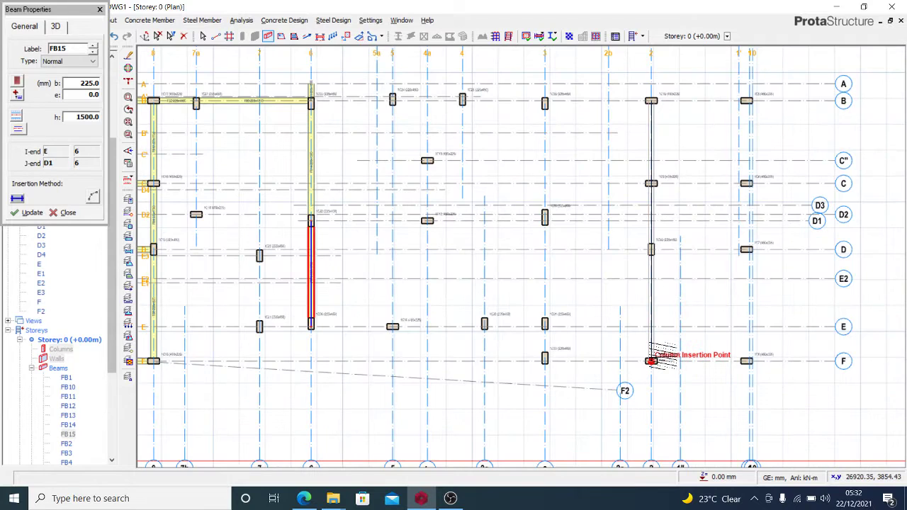
{"action": "scroll", "coordinate": [650, 361], "scroll_direction": "up", "scroll_amount": 1}
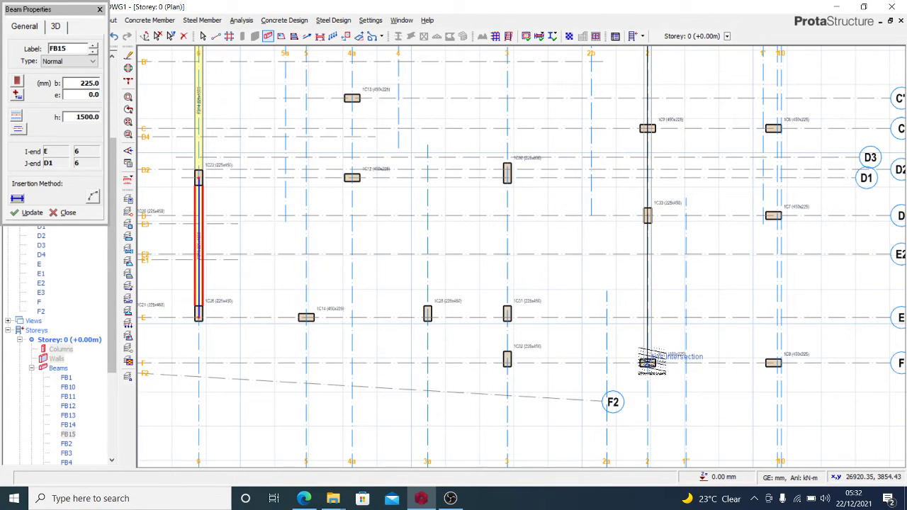
{"action": "left_click", "coordinate": [649, 363]}
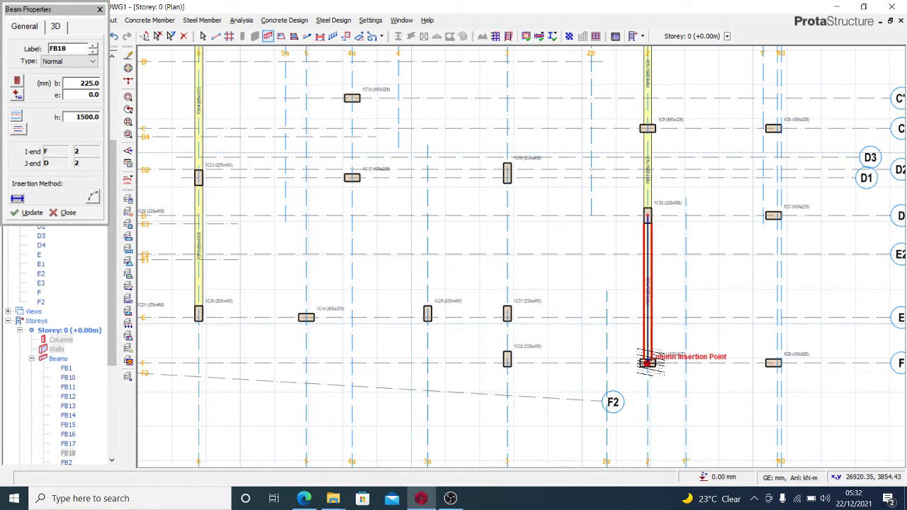
Insert 225x1500 beams along axis F from column 1C8 through column 1C11 to column 1C32 at axis 3.
{"action": "scroll", "coordinate": [774, 361], "scroll_direction": "up", "scroll_amount": 2}
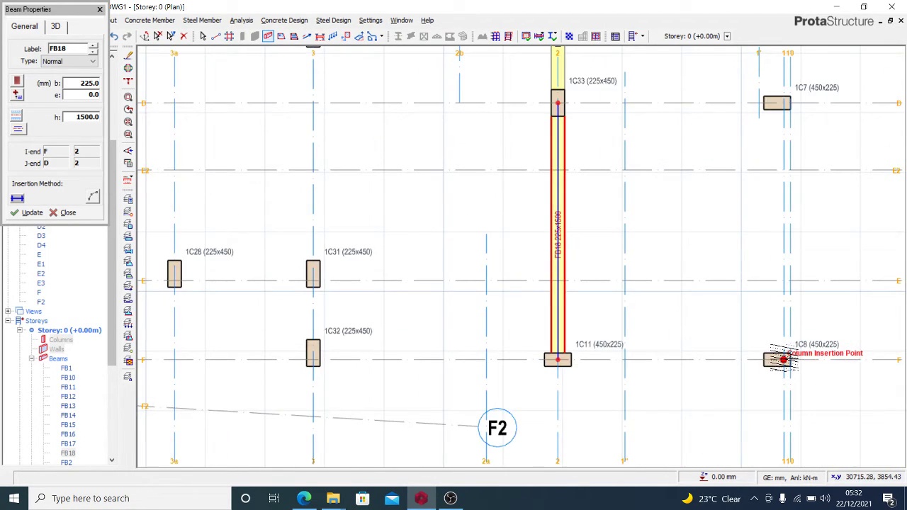
{"action": "left_click", "coordinate": [783, 360]}
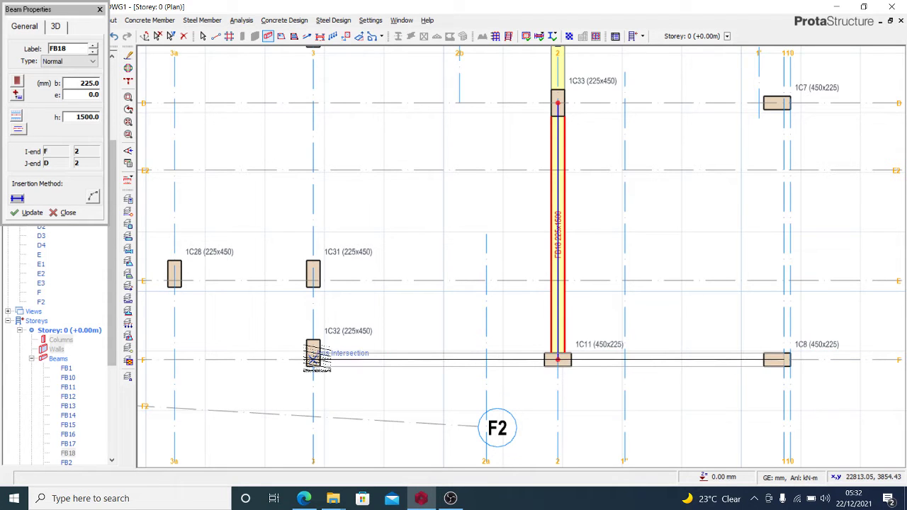
{"action": "left_click", "coordinate": [318, 360]}
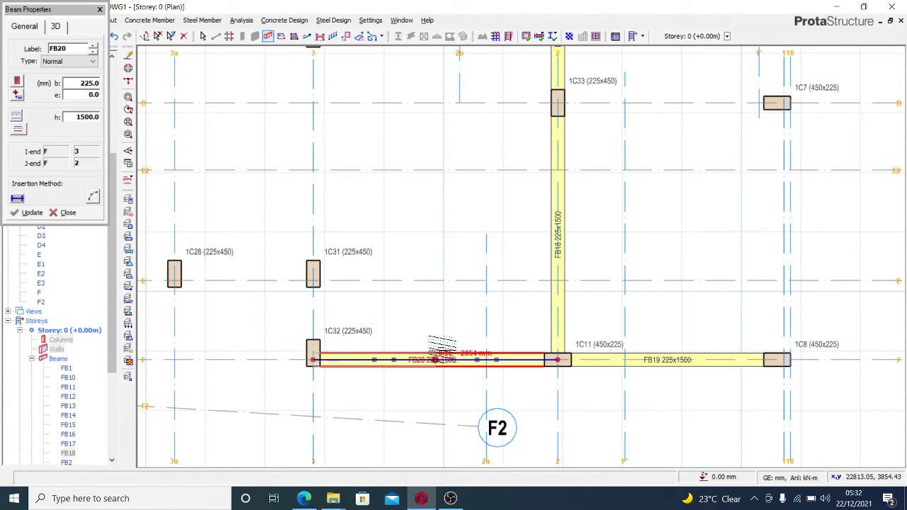
Insert 225x1500 beams along axis 3 from column 1C32 at axis F to the axis A intersection.
{"action": "scroll", "coordinate": [441, 351], "scroll_direction": "down", "scroll_amount": 3}
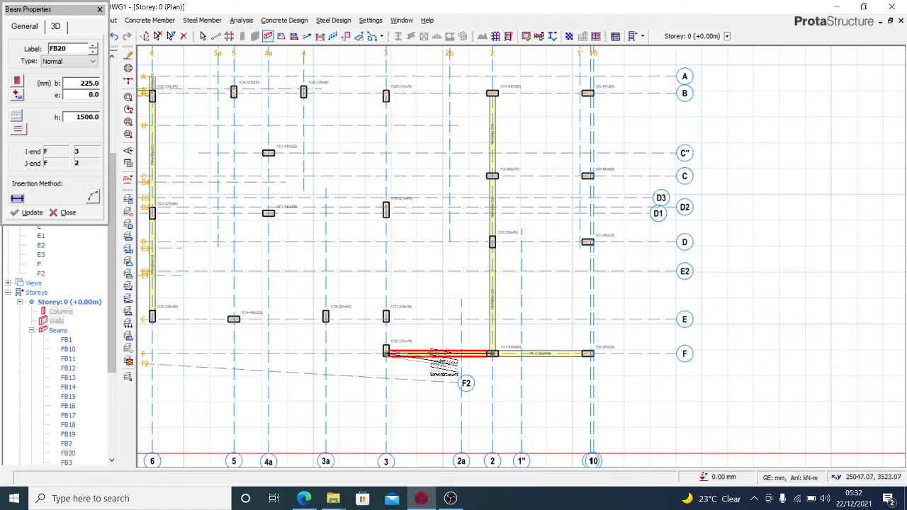
{"action": "scroll", "coordinate": [436, 351], "scroll_direction": "down", "scroll_amount": 1}
{"action": "scroll", "coordinate": [399, 149], "scroll_direction": "up", "scroll_amount": 1}
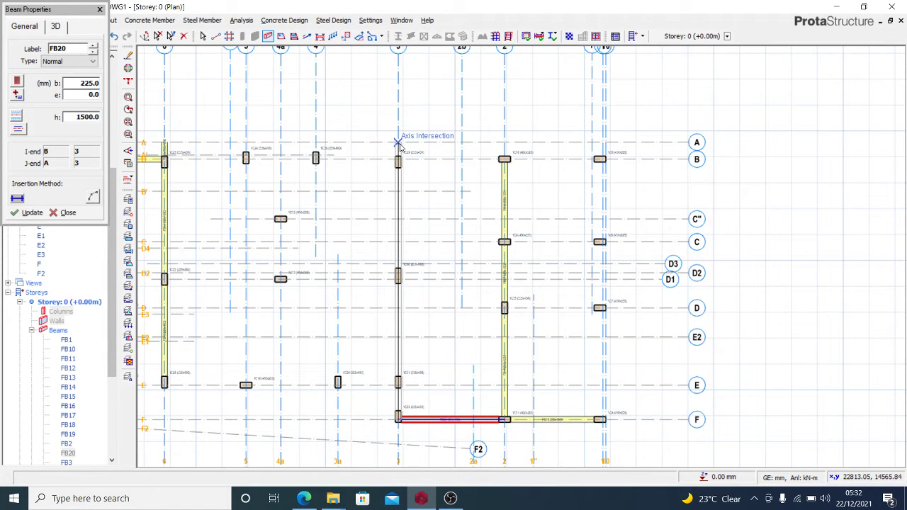
{"action": "left_click", "coordinate": [399, 144]}
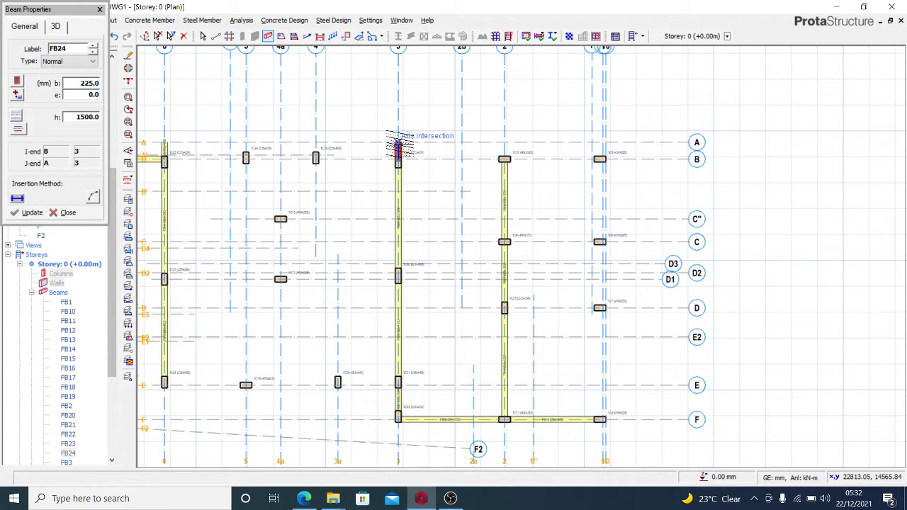
Insert 225x1500 beams along axis B from column 1C5 through column 1C10 to column 1C29 at axis 3.
{"action": "scroll", "coordinate": [600, 159], "scroll_direction": "up", "scroll_amount": 1}
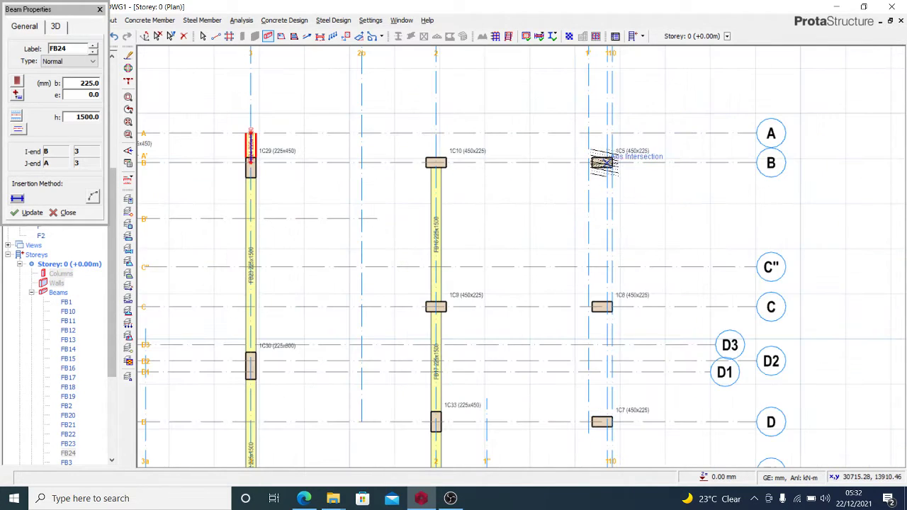
{"action": "left_click", "coordinate": [602, 163]}
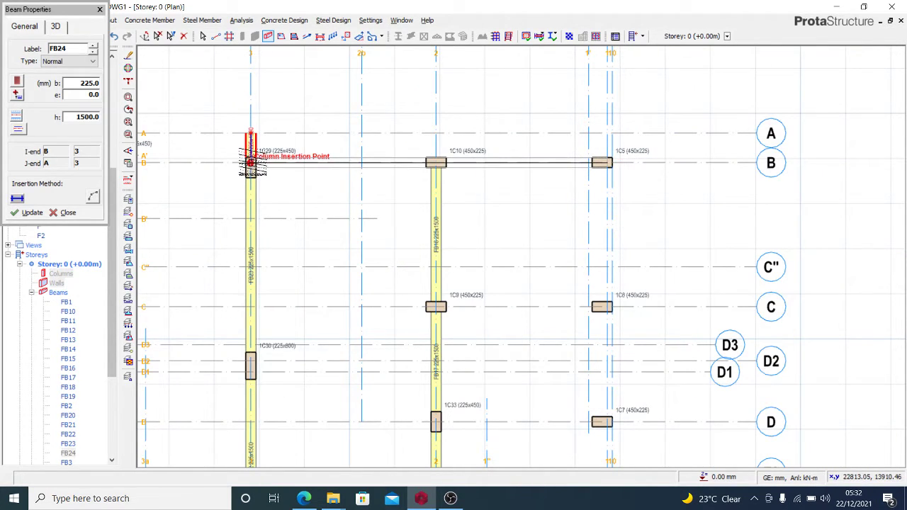
{"action": "left_click", "coordinate": [250, 163]}
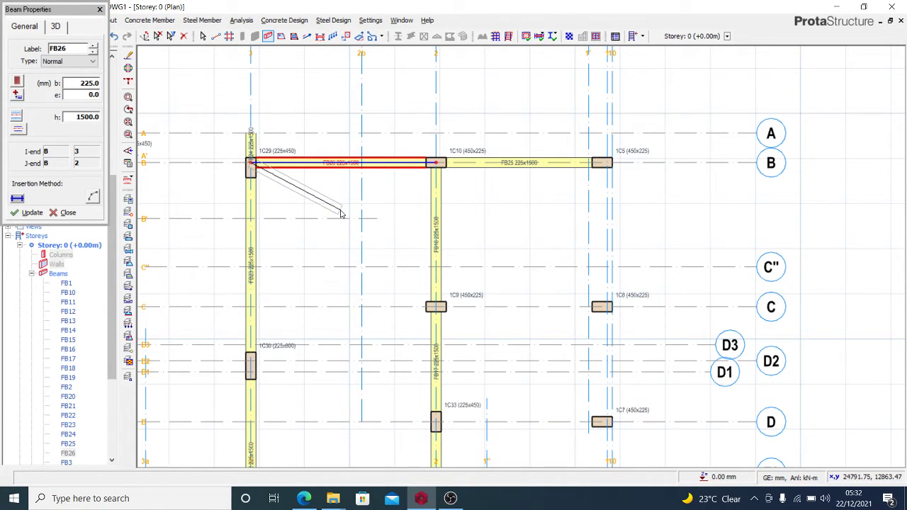
{"action": "key", "text": "Escape"}
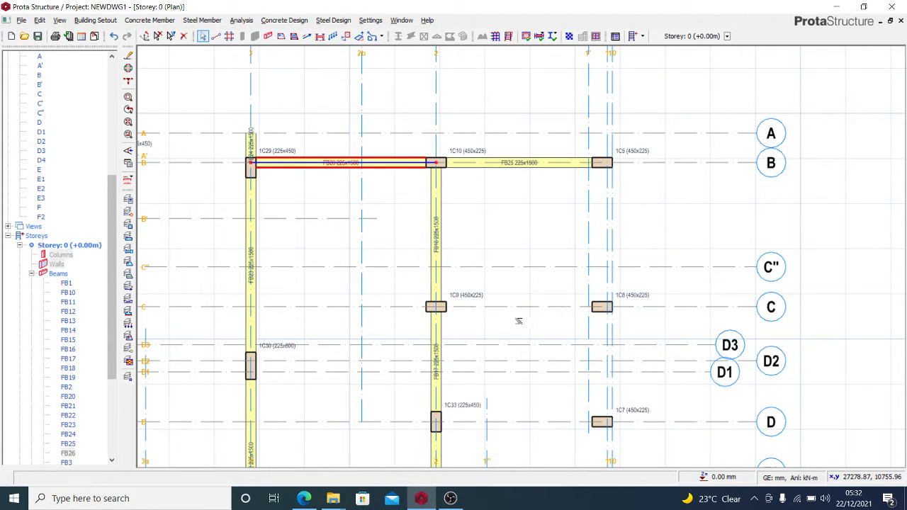
Insert a 225x1500 beam along axis C from column 1C6 to column 1C9 at axis 2.
{"action": "left_click", "coordinate": [268, 37]}
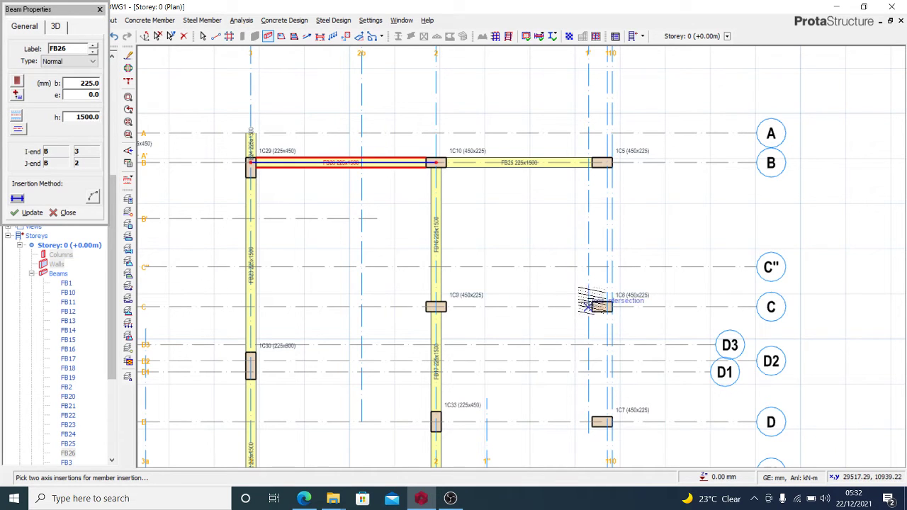
{"action": "left_click", "coordinate": [607, 307]}
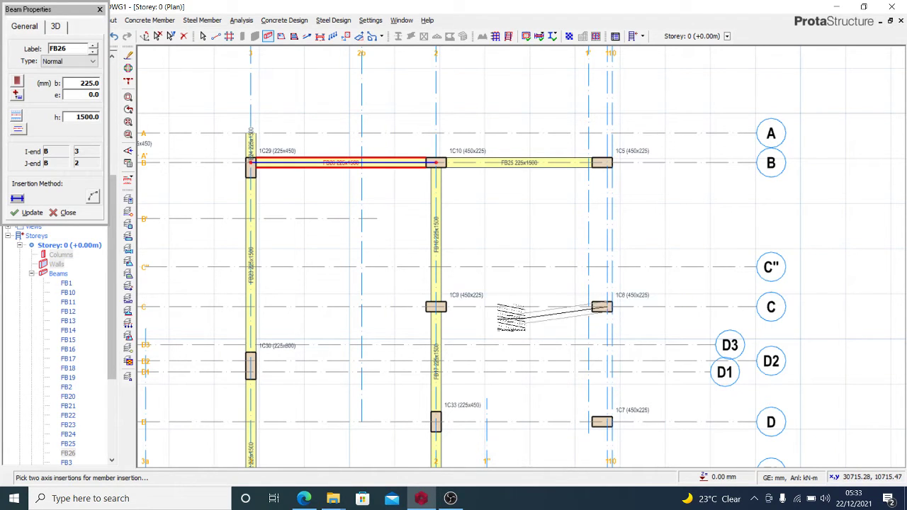
{"action": "left_click", "coordinate": [455, 314]}
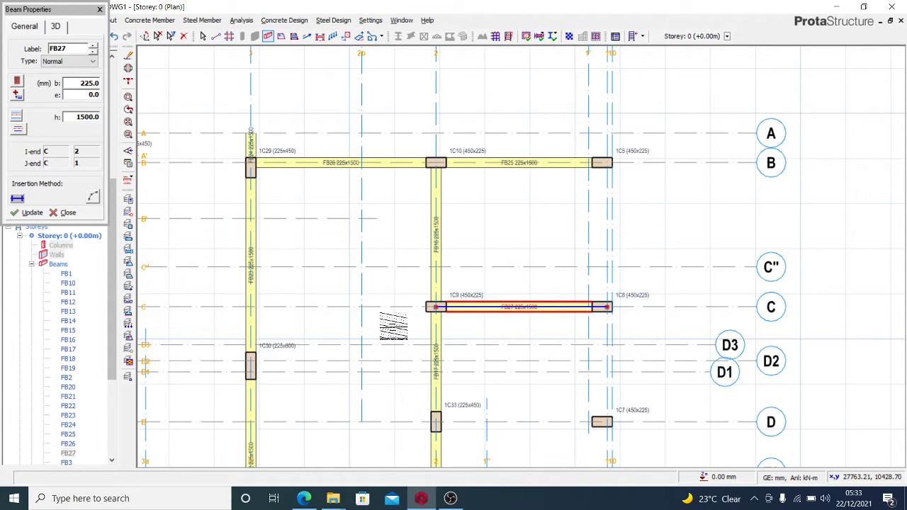
Insert a 225x1500 beam along axis D from column 1C33 at axis 2 to column 1C7 at axis 1.
{"action": "scroll", "coordinate": [436, 233], "scroll_direction": "down", "scroll_amount": 3}
{"action": "scroll", "coordinate": [424, 358], "scroll_direction": "up", "scroll_amount": 2}
{"action": "scroll", "coordinate": [423, 358], "scroll_direction": "up", "scroll_amount": 1}
{"action": "left_click", "coordinate": [412, 337]}
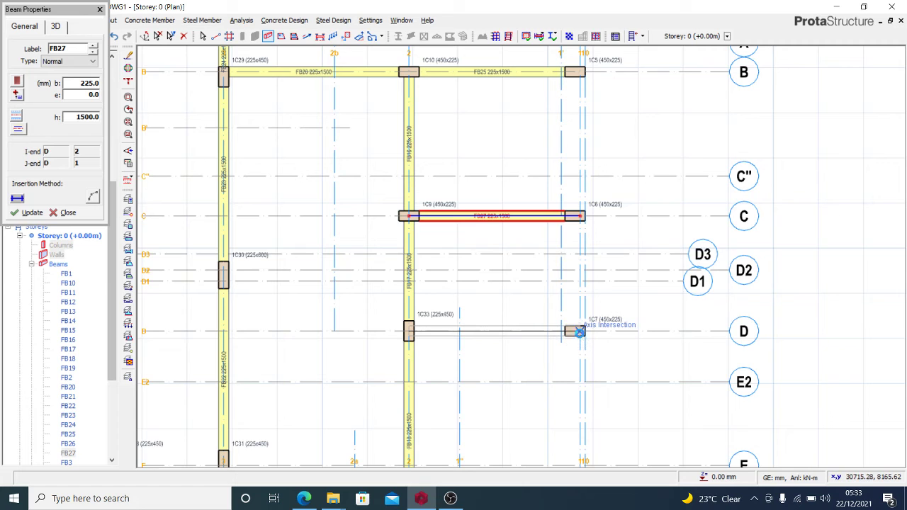
{"action": "left_click", "coordinate": [580, 331]}
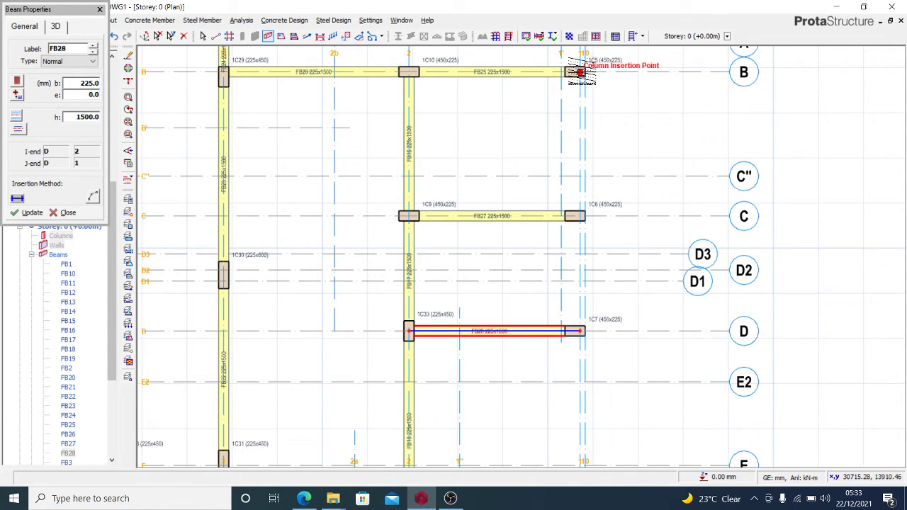
Insert 225x1500 beams along axis 1 from column 1C5 at axis B through columns 1C6 and 1C7 to axis F.
{"action": "left_click", "coordinate": [581, 72]}
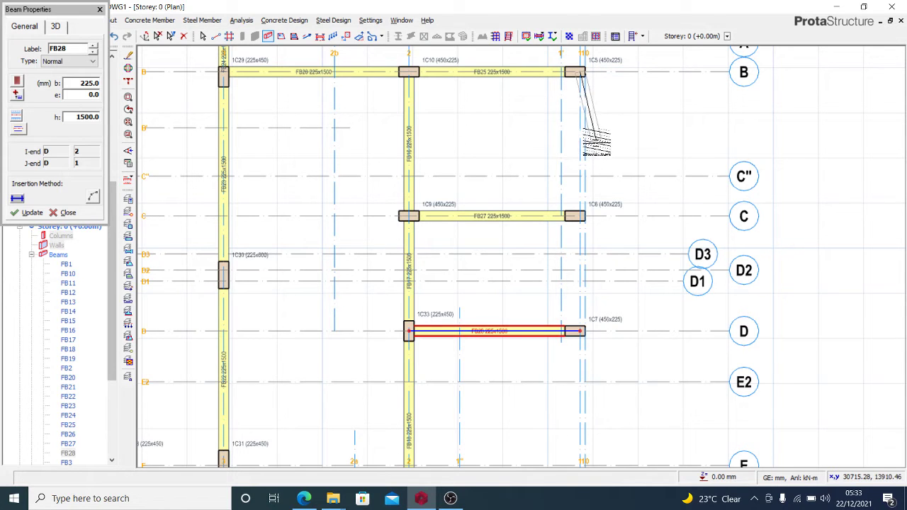
{"action": "scroll", "coordinate": [578, 213], "scroll_direction": "down", "scroll_amount": 2}
{"action": "scroll", "coordinate": [585, 68], "scroll_direction": "up", "scroll_amount": 5}
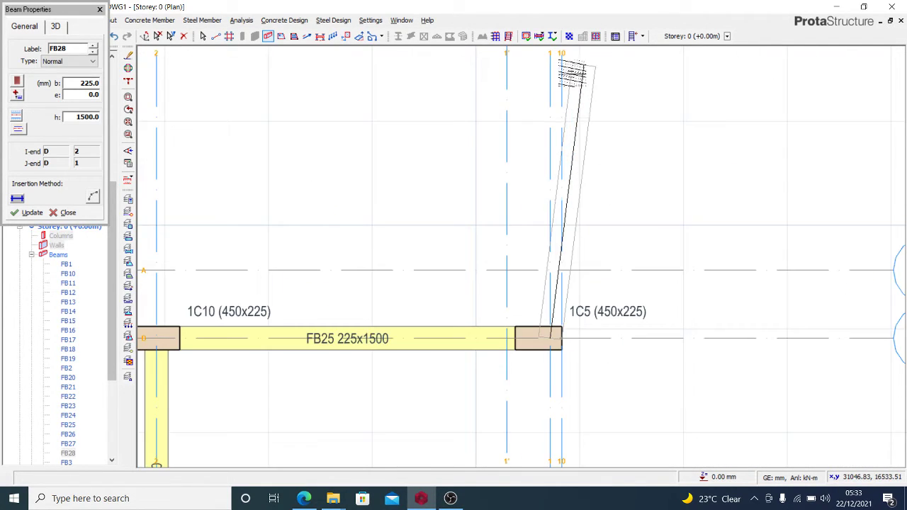
{"action": "scroll", "coordinate": [555, 133], "scroll_direction": "down", "scroll_amount": 5}
{"action": "scroll", "coordinate": [557, 262], "scroll_direction": "down", "scroll_amount": 3}
{"action": "scroll", "coordinate": [546, 333], "scroll_direction": "up", "scroll_amount": 5}
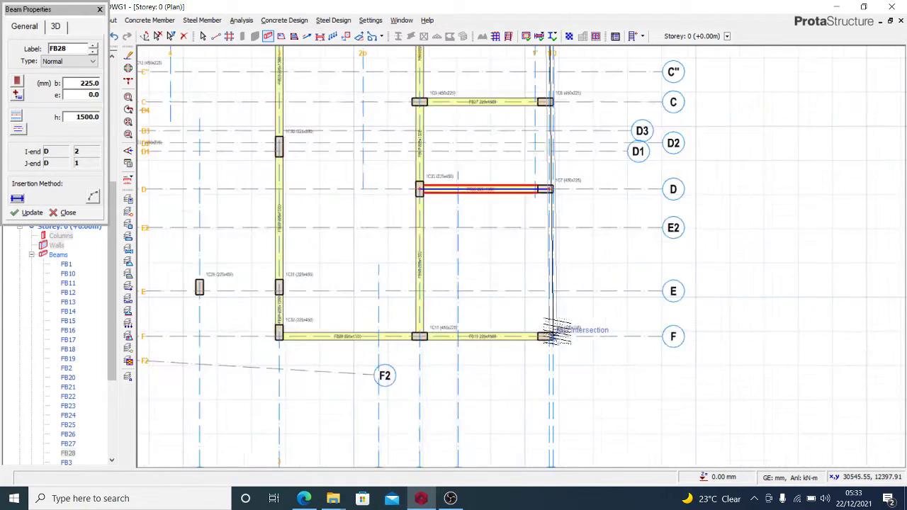
{"action": "left_click", "coordinate": [557, 342]}
{"action": "scroll", "coordinate": [557, 341], "scroll_direction": "down", "scroll_amount": 2}
{"action": "scroll", "coordinate": [557, 337], "scroll_direction": "down", "scroll_amount": 2}
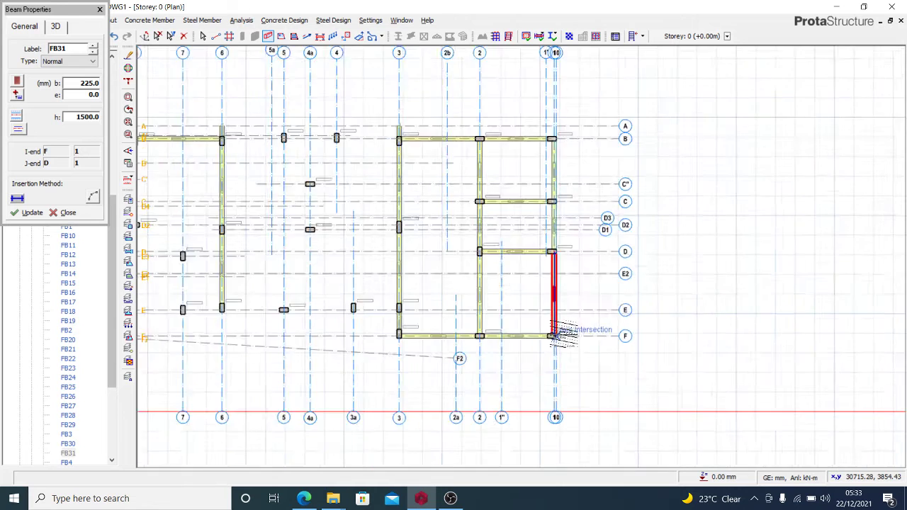
{"action": "scroll", "coordinate": [556, 334], "scroll_direction": "down", "scroll_amount": 1}
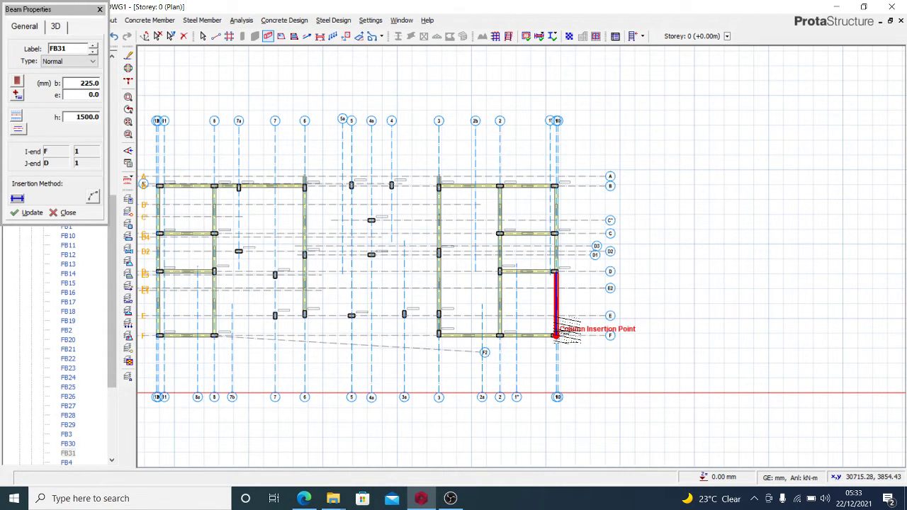
{"action": "scroll", "coordinate": [457, 291], "scroll_direction": "up", "scroll_amount": 1}
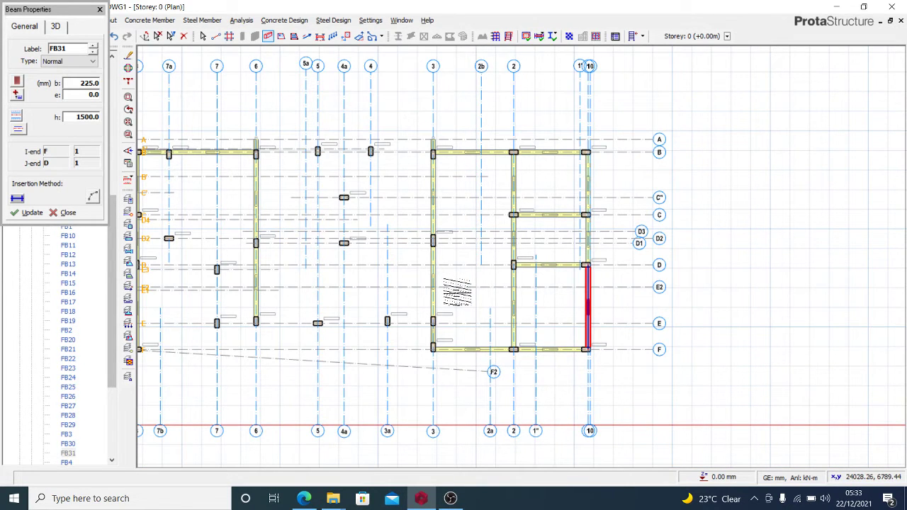
{"action": "scroll", "coordinate": [513, 265], "scroll_direction": "up", "scroll_amount": 1}
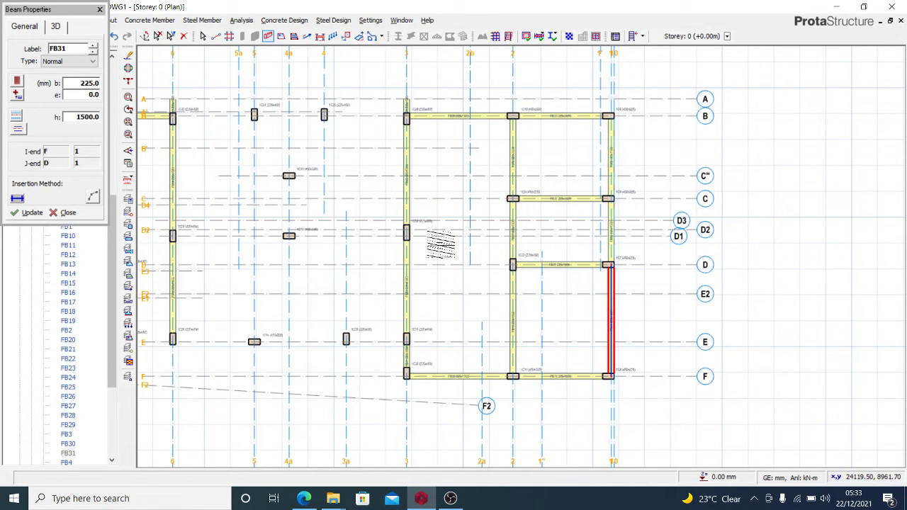
{"action": "scroll", "coordinate": [413, 236], "scroll_direction": "up", "scroll_amount": 3}
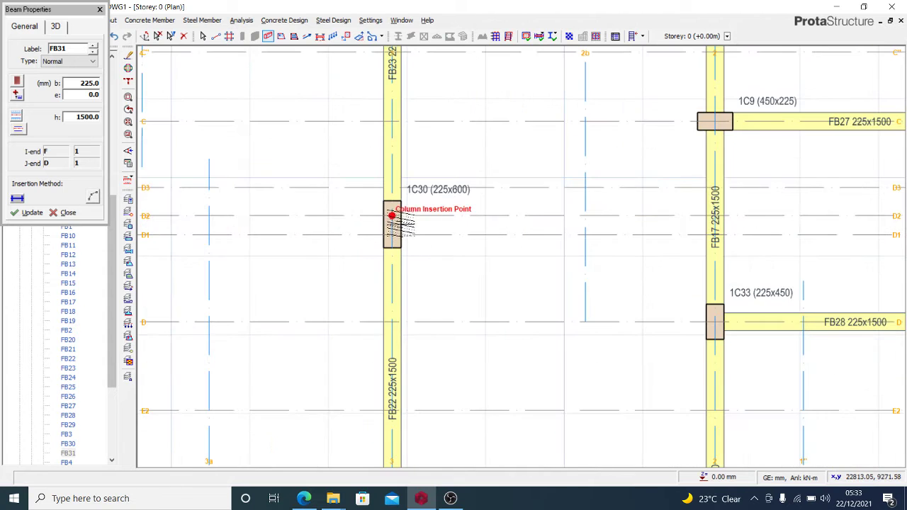
{"action": "left_click", "coordinate": [392, 217]}
{"action": "scroll", "coordinate": [397, 224], "scroll_direction": "down", "scroll_amount": 3}
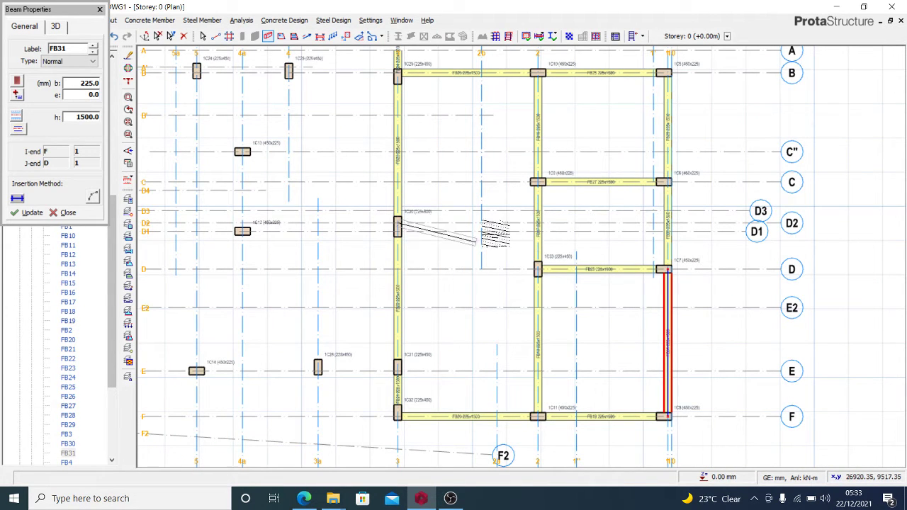
{"action": "scroll", "coordinate": [537, 225], "scroll_direction": "up", "scroll_amount": 1}
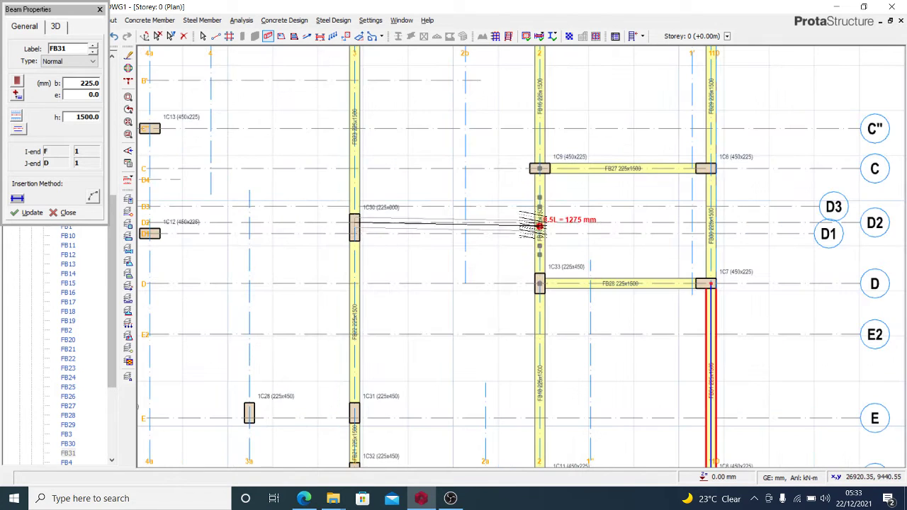
{"action": "scroll", "coordinate": [492, 276], "scroll_direction": "down", "scroll_amount": 2}
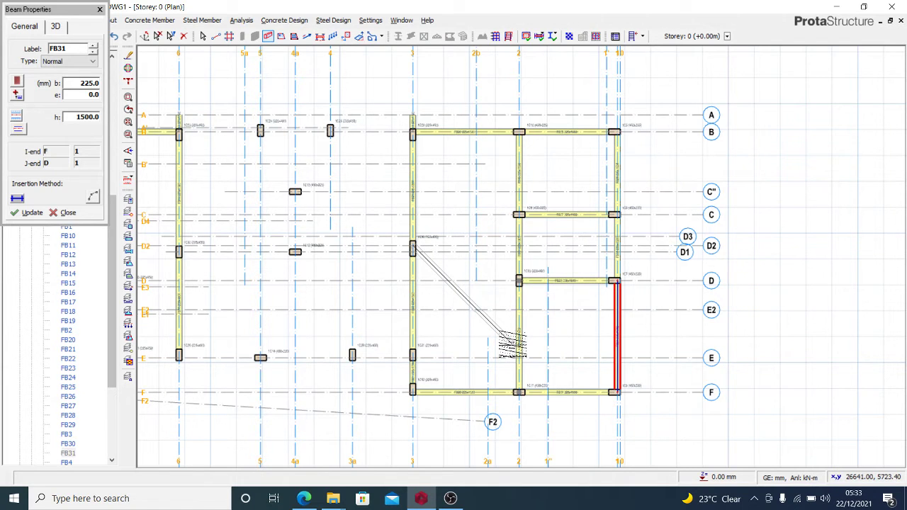
{"action": "right_click", "coordinate": [512, 345]}
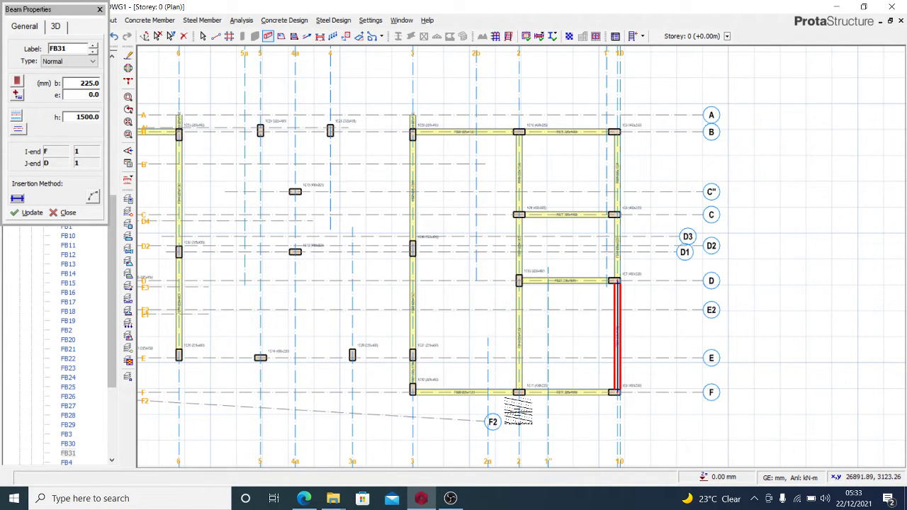
Insert a 225x1500 beam along axis D2 from column 1C30 at axis 3 to the beam on axis 2.
{"action": "scroll", "coordinate": [435, 259], "scroll_direction": "up", "scroll_amount": 2}
{"action": "left_click", "coordinate": [395, 236]}
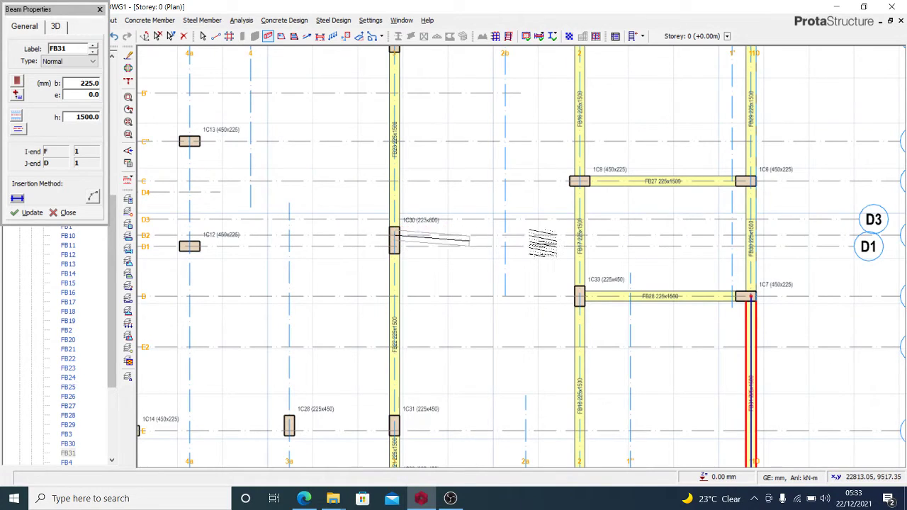
{"action": "left_click", "coordinate": [579, 236]}
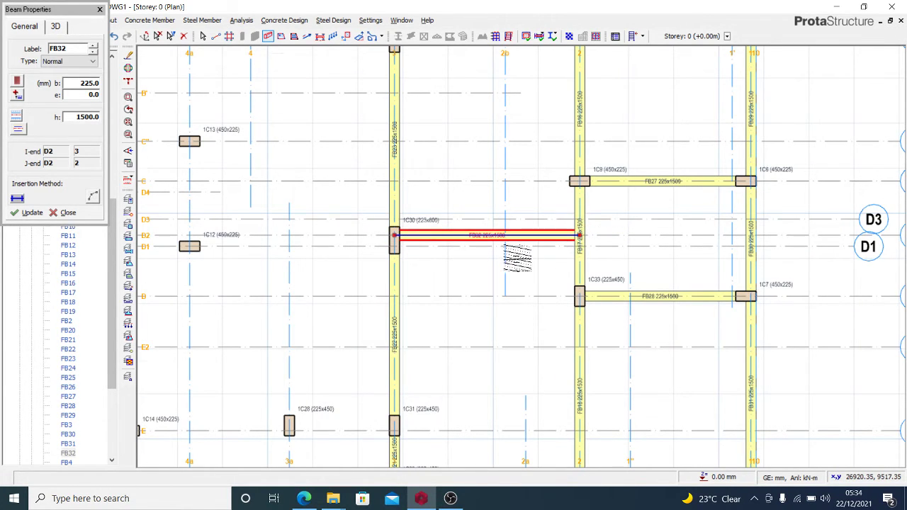
{"action": "scroll", "coordinate": [515, 270], "scroll_direction": "down", "scroll_amount": 2}
{"action": "key", "text": "Escape"}
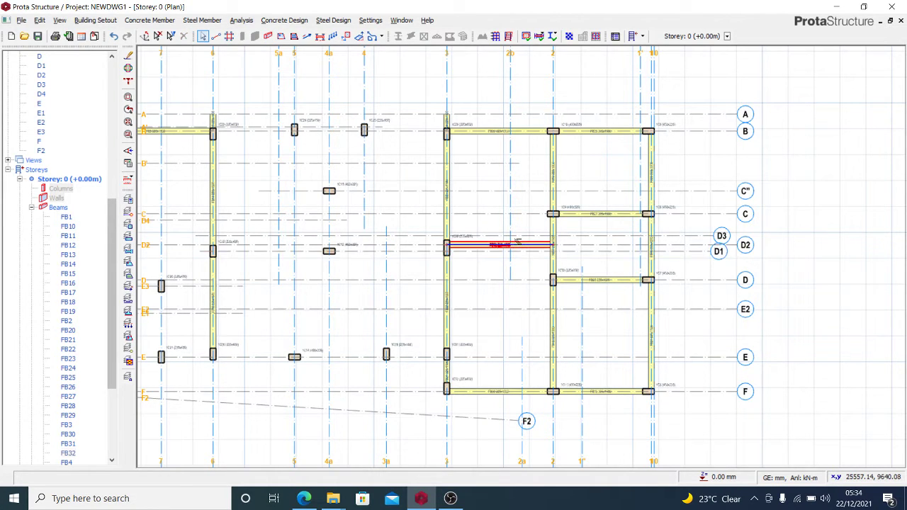
{"action": "left_click", "coordinate": [516, 245]}
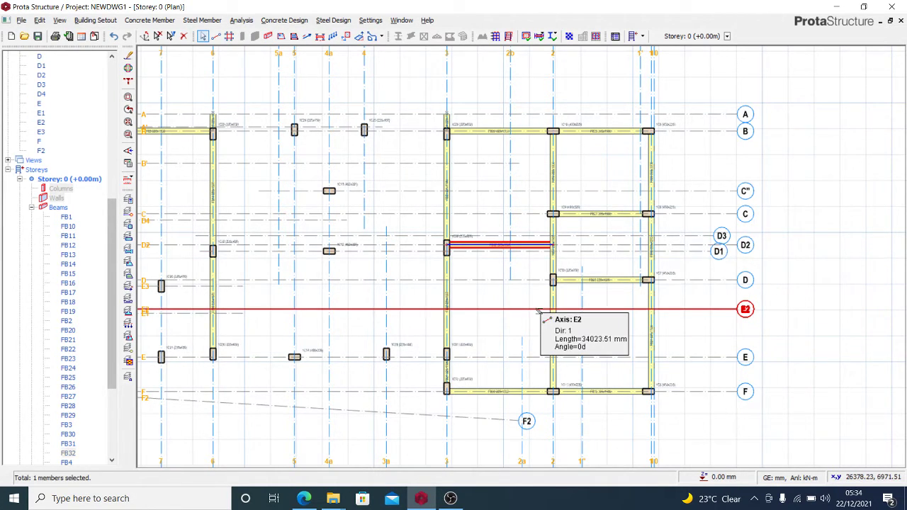
{"action": "key", "text": "Escape"}
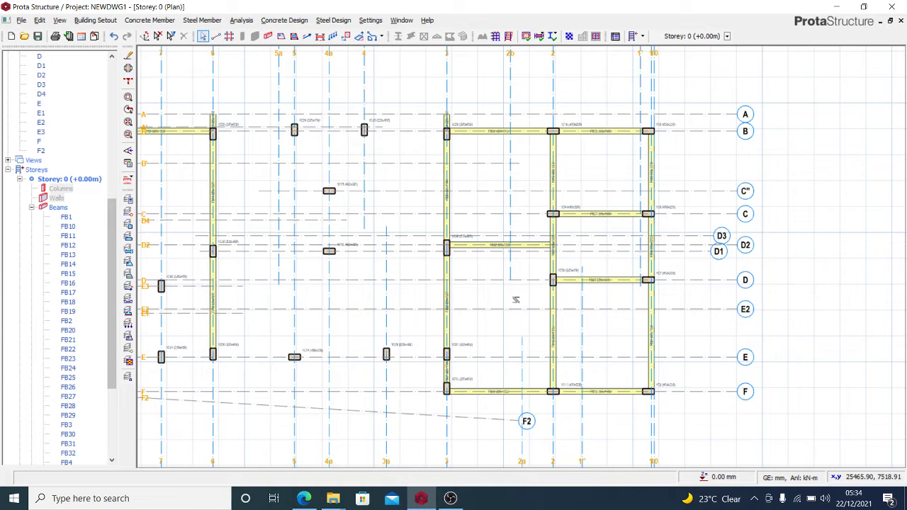
{"action": "scroll", "coordinate": [526, 296], "scroll_direction": "down", "scroll_amount": 2}
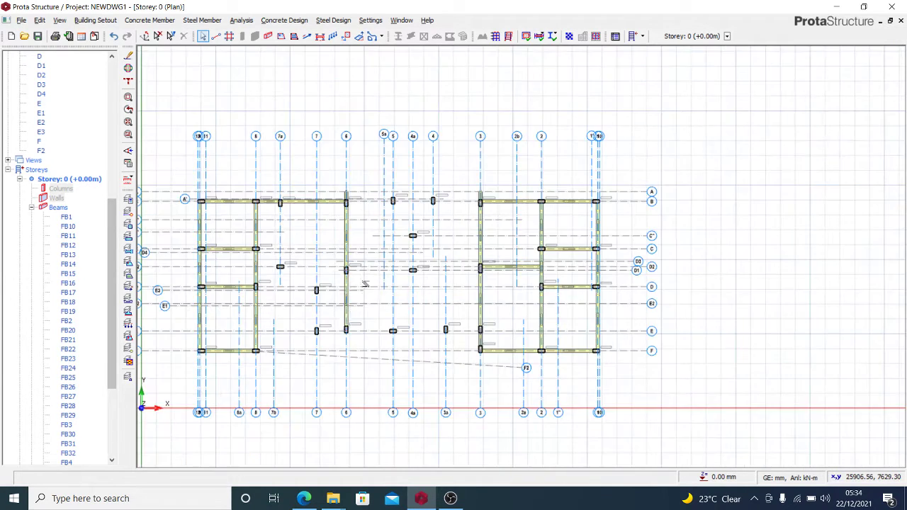
Insert a 225x1500 beam along axis 4a from column 1C13 at axis C" to column 1C12 at axis D1.
{"action": "scroll", "coordinate": [393, 197], "scroll_direction": "up", "scroll_amount": 2}
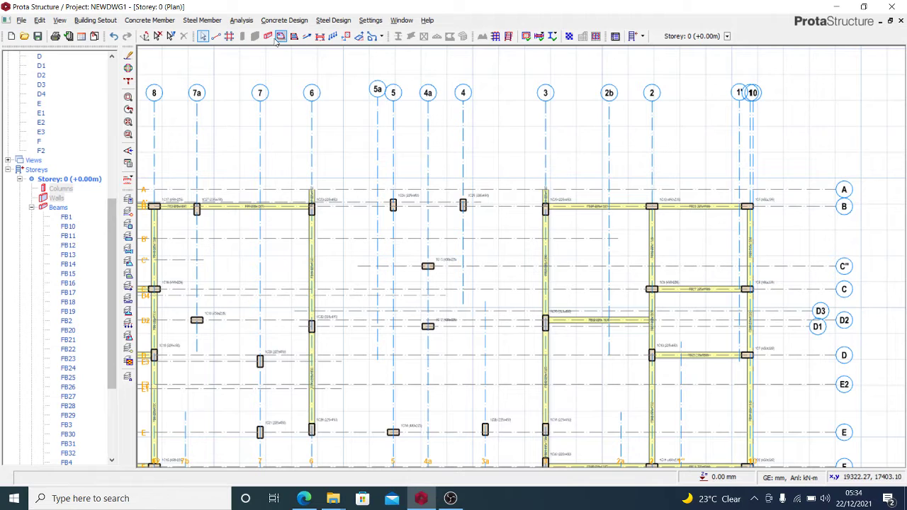
{"action": "key", "text": "b"}
{"action": "scroll", "coordinate": [440, 284], "scroll_direction": "up", "scroll_amount": 2}
{"action": "left_click", "coordinate": [417, 253]}
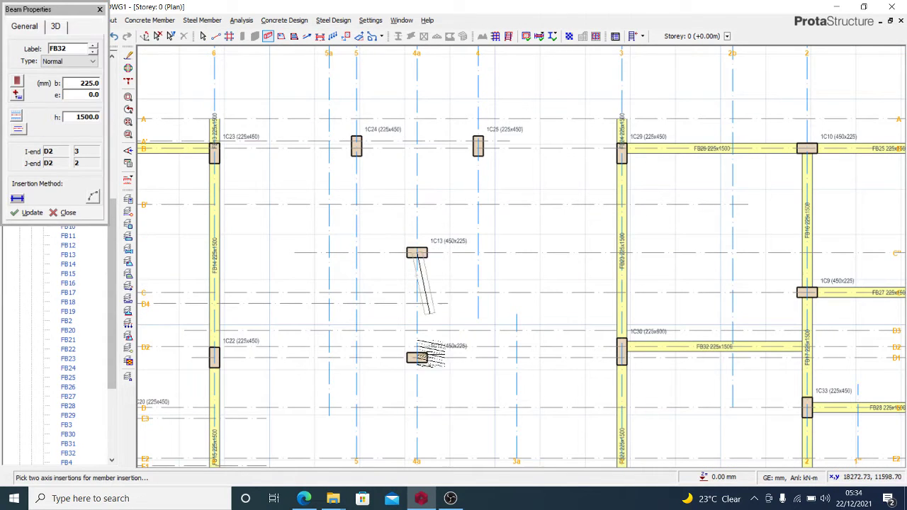
{"action": "left_click", "coordinate": [423, 359]}
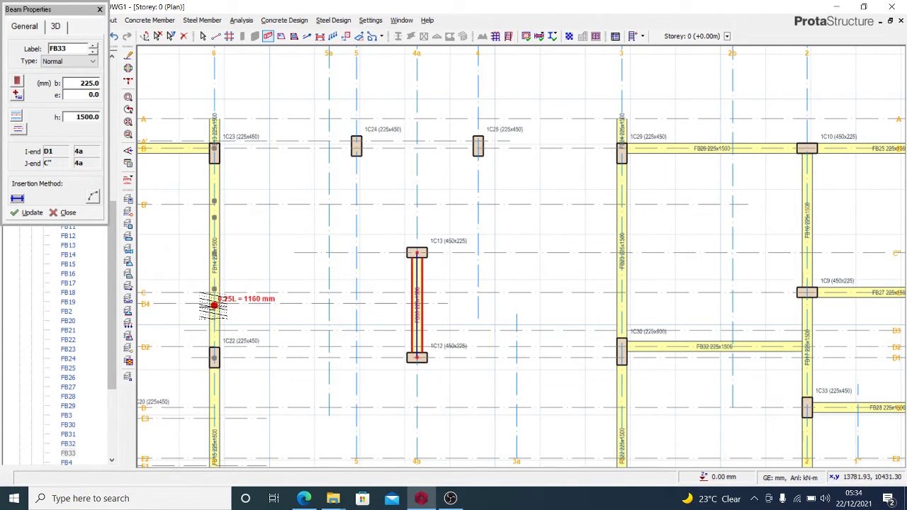
{"action": "left_click", "coordinate": [213, 305]}
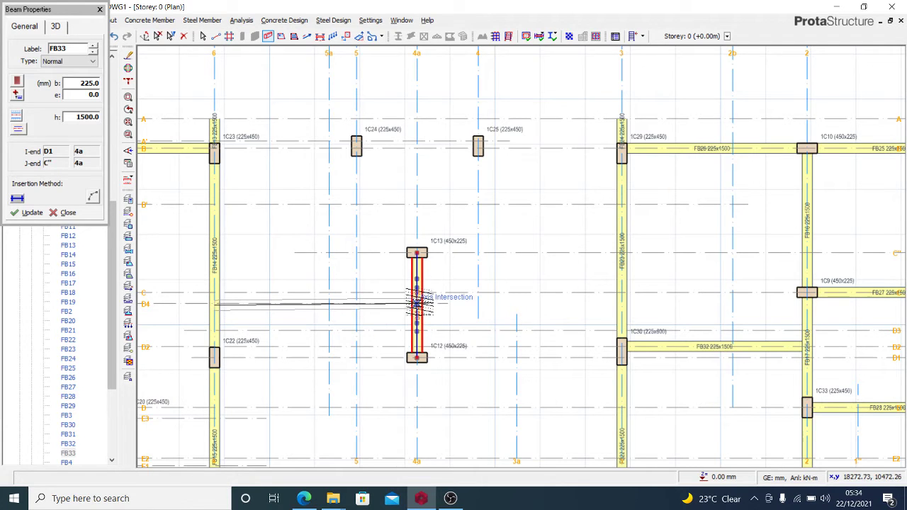
{"action": "scroll", "coordinate": [419, 303], "scroll_direction": "up", "scroll_amount": 2}
{"action": "scroll", "coordinate": [425, 305], "scroll_direction": "down", "scroll_amount": 2}
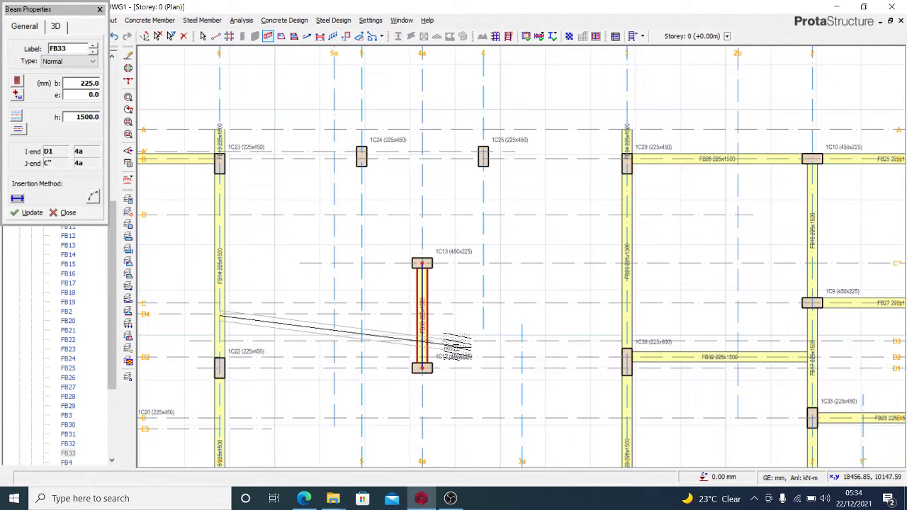
{"action": "scroll", "coordinate": [457, 347], "scroll_direction": "down", "scroll_amount": 1}
{"action": "key", "text": "Escape"}
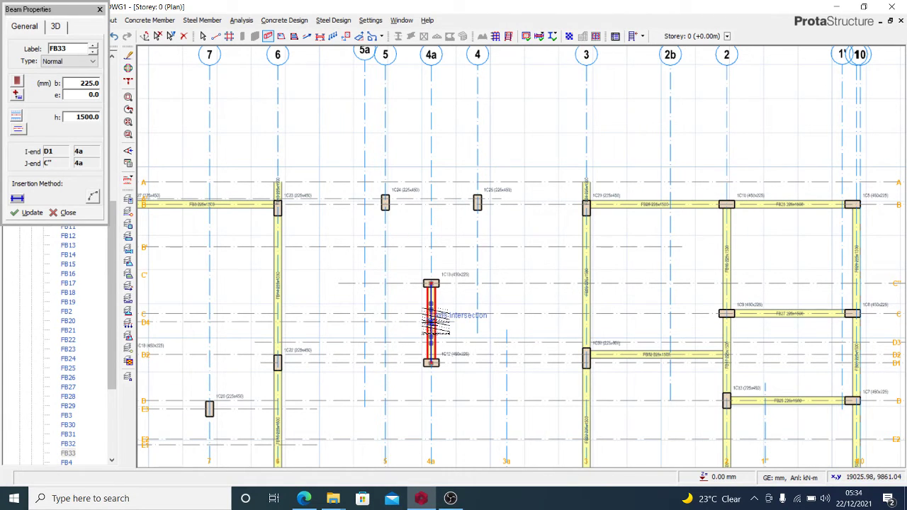
Insert a 225x1500 beam along axis D4 from the beam on axis 4a to the beam on axis 6.
{"action": "left_click", "coordinate": [429, 322]}
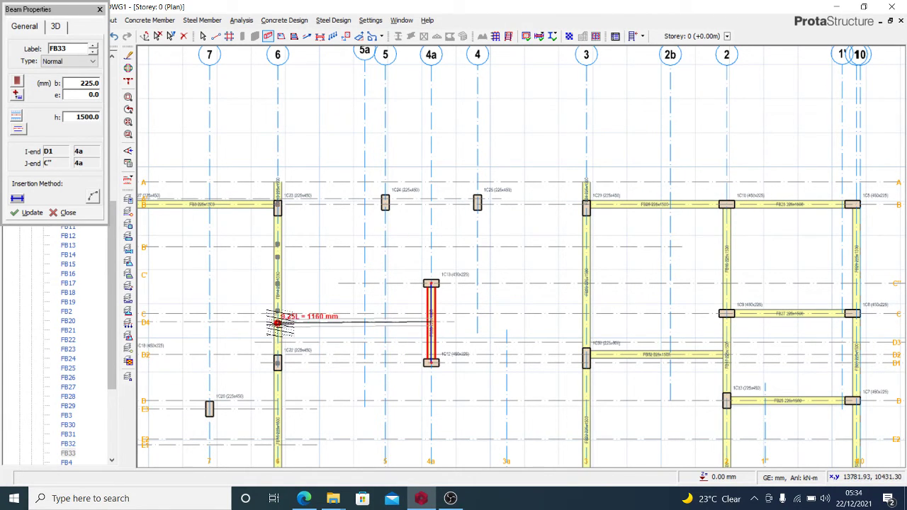
{"action": "scroll", "coordinate": [278, 317], "scroll_direction": "up", "scroll_amount": 3}
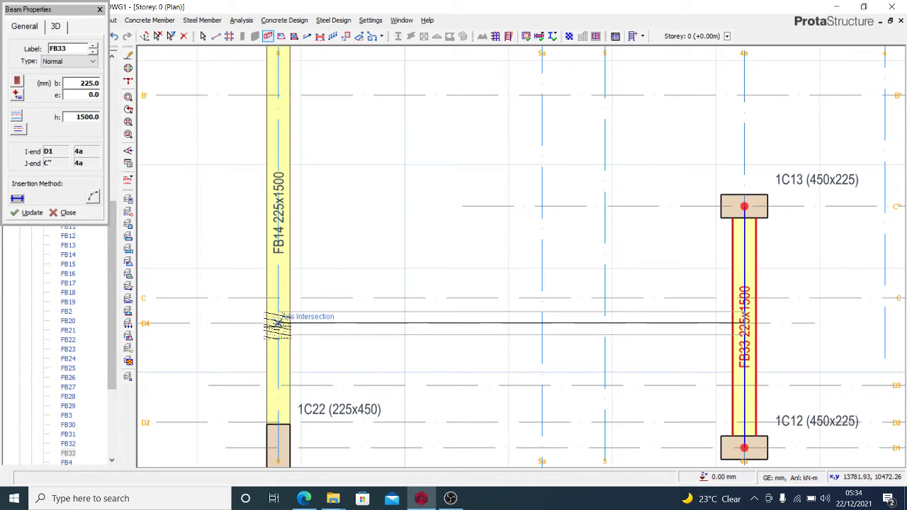
{"action": "left_click", "coordinate": [286, 331]}
{"action": "scroll", "coordinate": [285, 331], "scroll_direction": "down", "scroll_amount": 3}
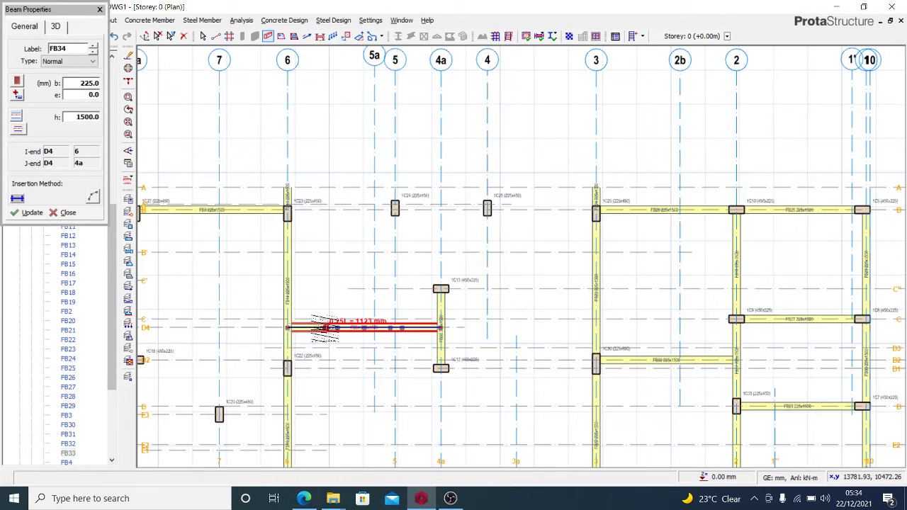
{"action": "scroll", "coordinate": [391, 263], "scroll_direction": "down", "scroll_amount": 2}
{"action": "key", "text": "Escape"}
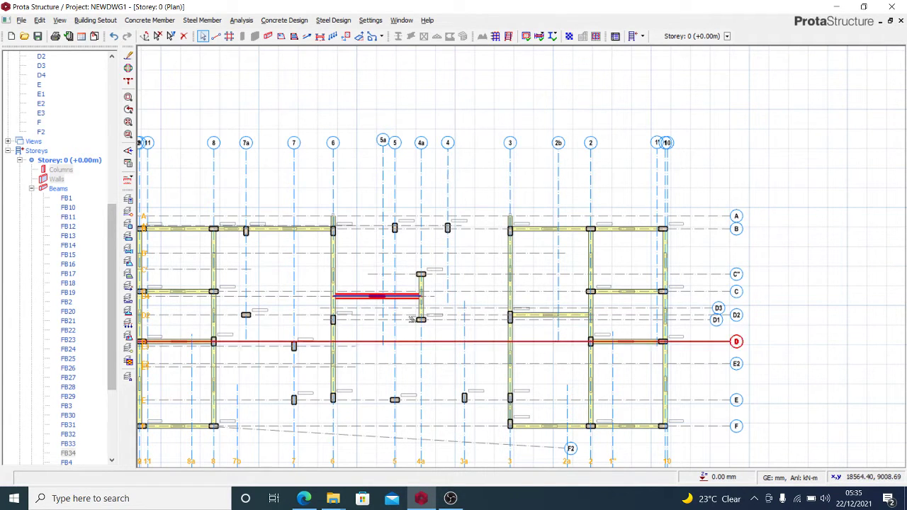
{"action": "scroll", "coordinate": [360, 330], "scroll_direction": "up", "scroll_amount": 3}
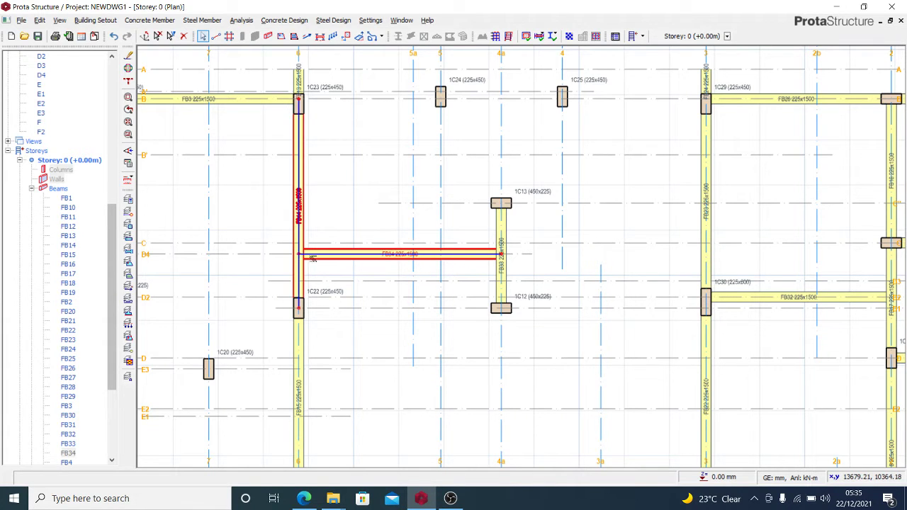
{"action": "scroll", "coordinate": [453, 309], "scroll_direction": "down", "scroll_amount": 3}
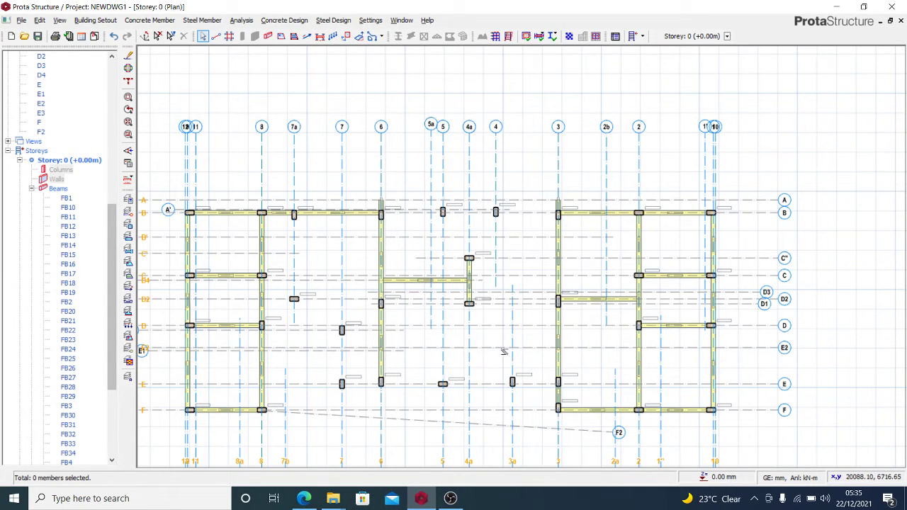
Insert 225x1500 beams along axis D1 from column 1C22 through column 1C12 to column 1C30 at axis 3.
{"action": "scroll", "coordinate": [482, 331], "scroll_direction": "up", "scroll_amount": 1}
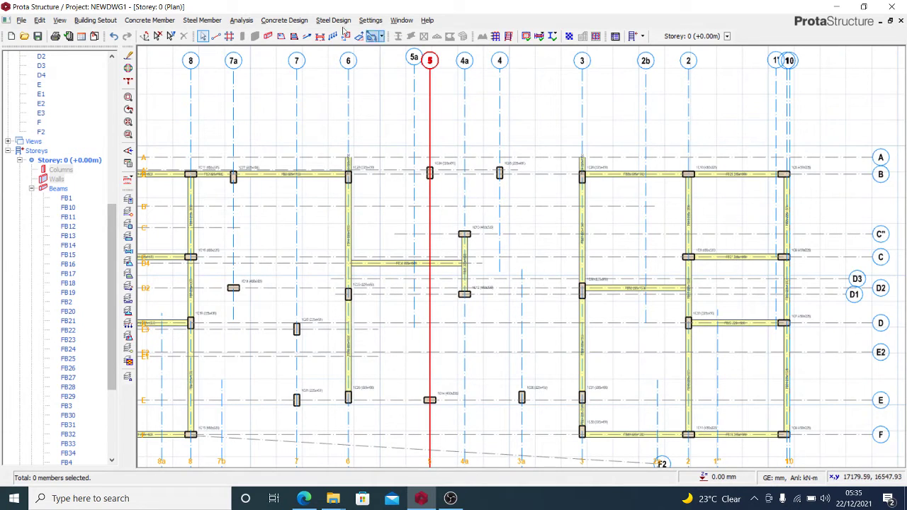
{"action": "left_click", "coordinate": [268, 36]}
{"action": "scroll", "coordinate": [347, 296], "scroll_direction": "up", "scroll_amount": 2}
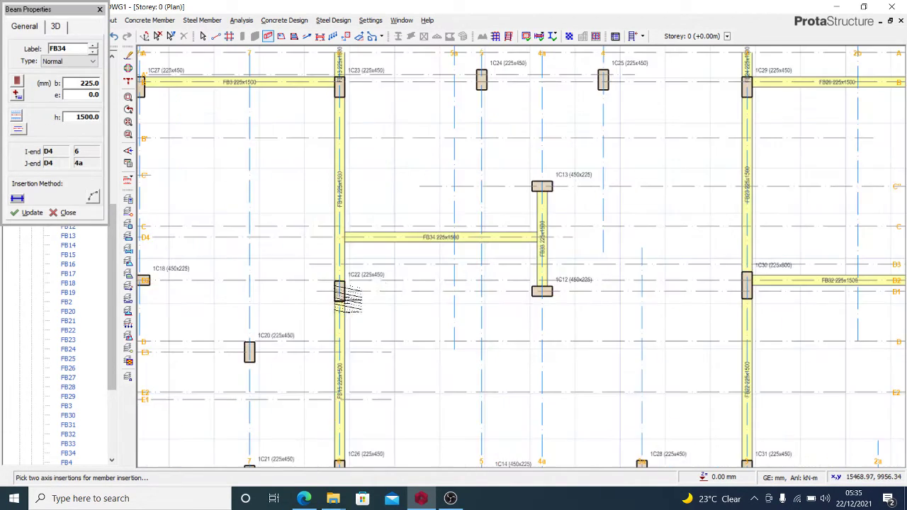
{"action": "left_click", "coordinate": [340, 290]}
{"action": "scroll", "coordinate": [400, 289], "scroll_direction": "down", "scroll_amount": 3}
{"action": "scroll", "coordinate": [572, 289], "scroll_direction": "up", "scroll_amount": 3}
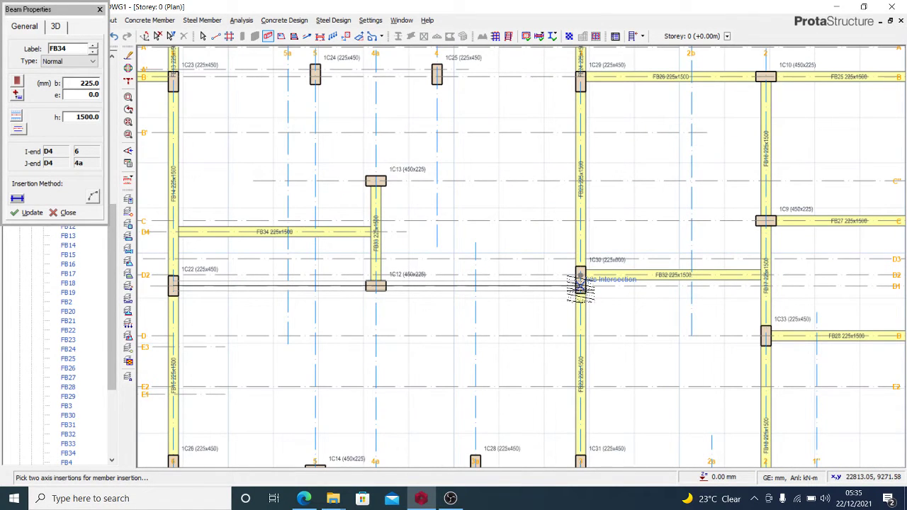
{"action": "left_click", "coordinate": [583, 293]}
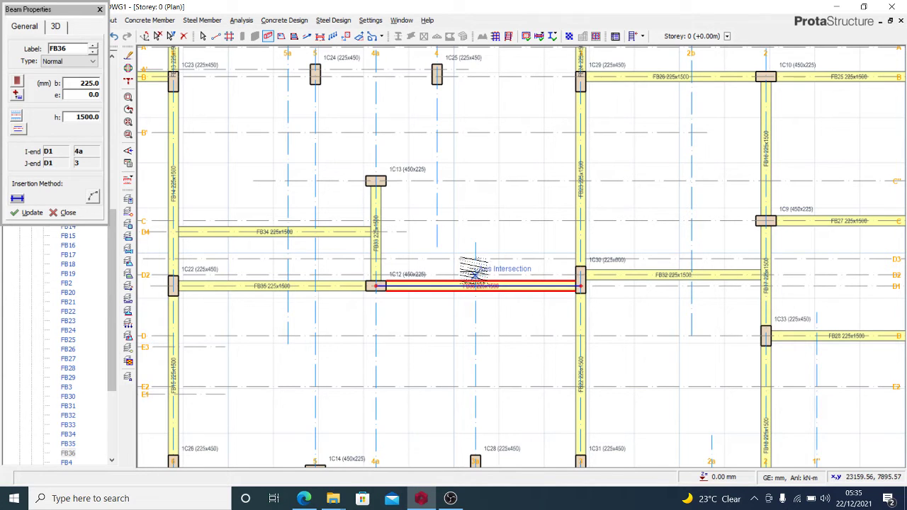
Insert a 225x1500 beam along axis 3a from the beam on axis D1 to column 1C28 at axis E.
{"action": "scroll", "coordinate": [475, 286], "scroll_direction": "down", "scroll_amount": 3}
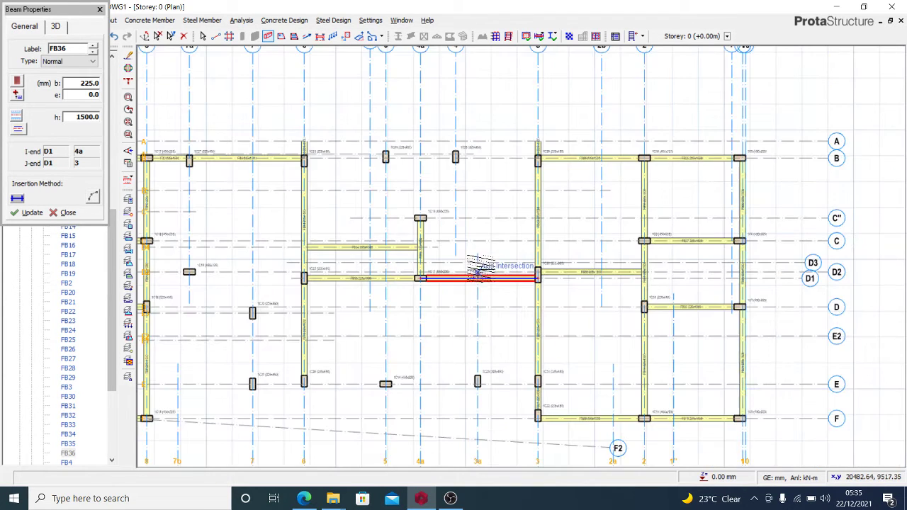
{"action": "scroll", "coordinate": [478, 379], "scroll_direction": "up", "scroll_amount": 2}
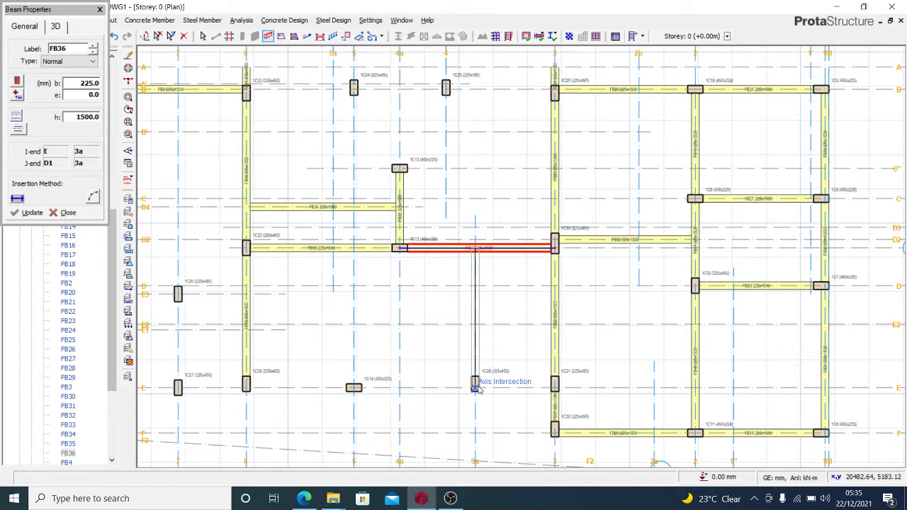
{"action": "left_click", "coordinate": [476, 387]}
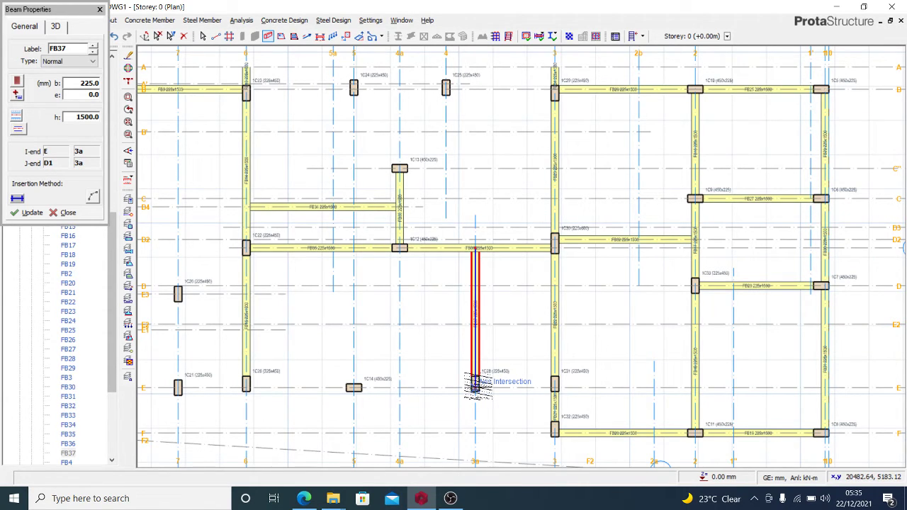
{"action": "scroll", "coordinate": [475, 371], "scroll_direction": "up", "scroll_amount": 2}
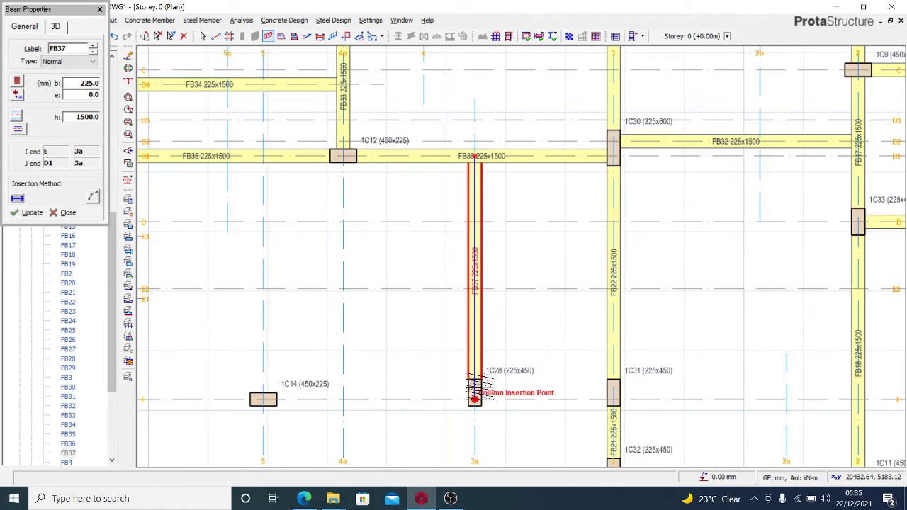
{"action": "scroll", "coordinate": [475, 226], "scroll_direction": "down", "scroll_amount": 2}
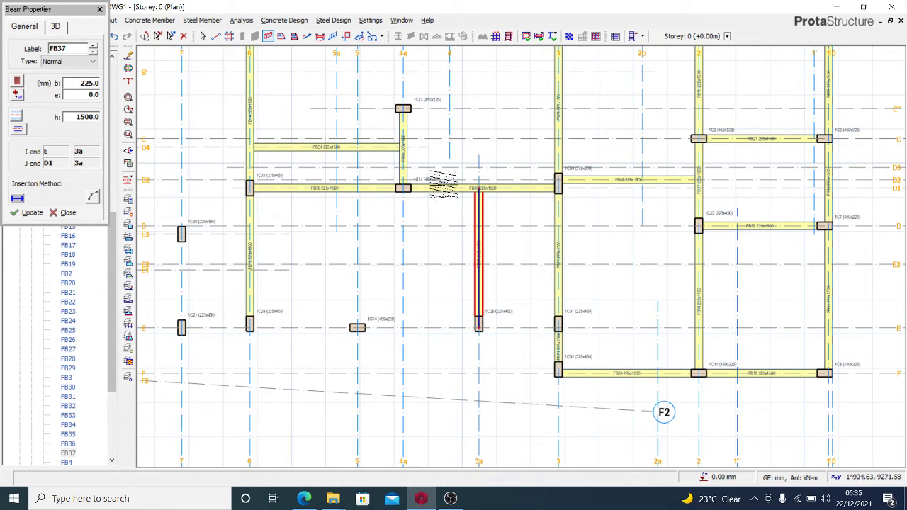
{"action": "left_click", "coordinate": [479, 322]}
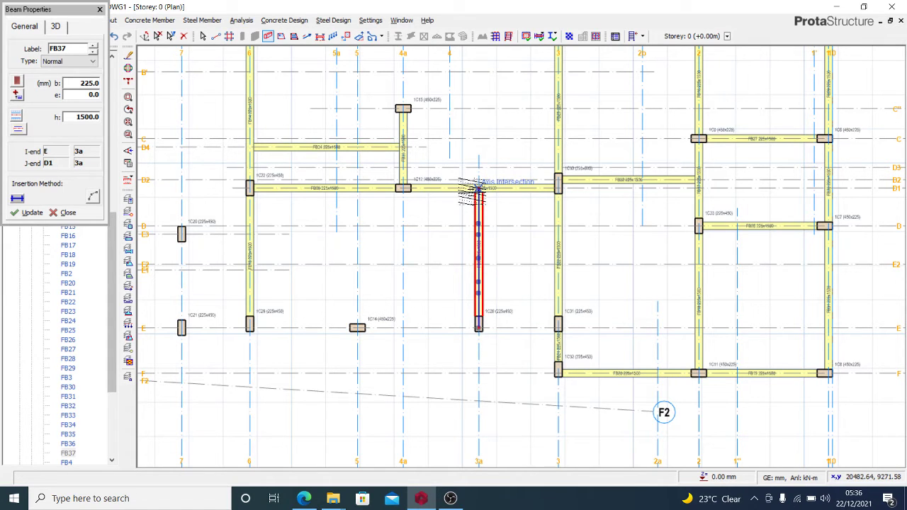
{"action": "left_click", "coordinate": [479, 186]}
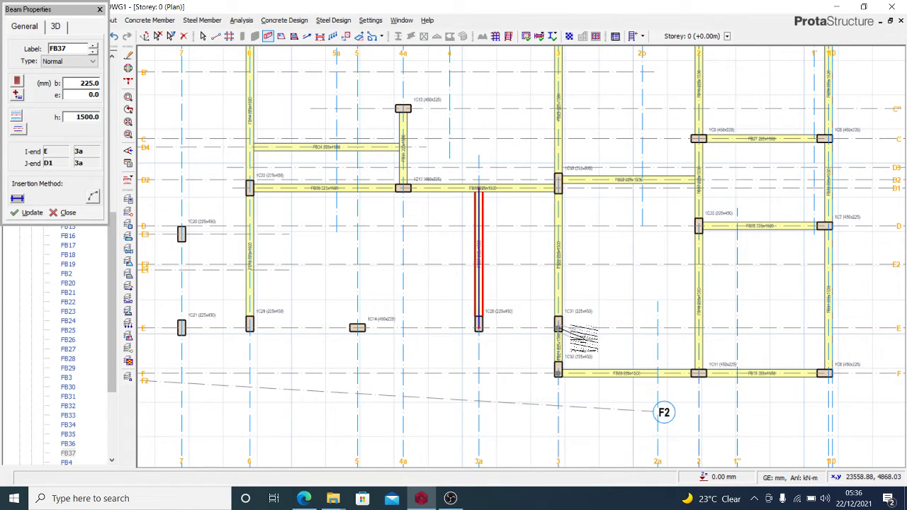
Insert 225x1500 beams along axis E from column 1C31 at axis 3 through the intermediate columns to the beam on axis 8.
{"action": "left_click", "coordinate": [559, 324]}
{"action": "scroll", "coordinate": [562, 324], "scroll_direction": "down", "scroll_amount": 2}
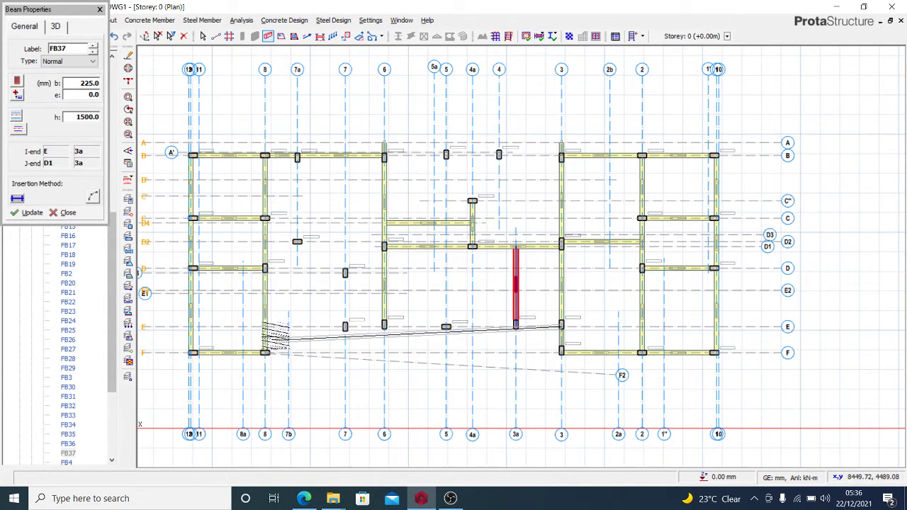
{"action": "scroll", "coordinate": [280, 349], "scroll_direction": "up", "scroll_amount": 2}
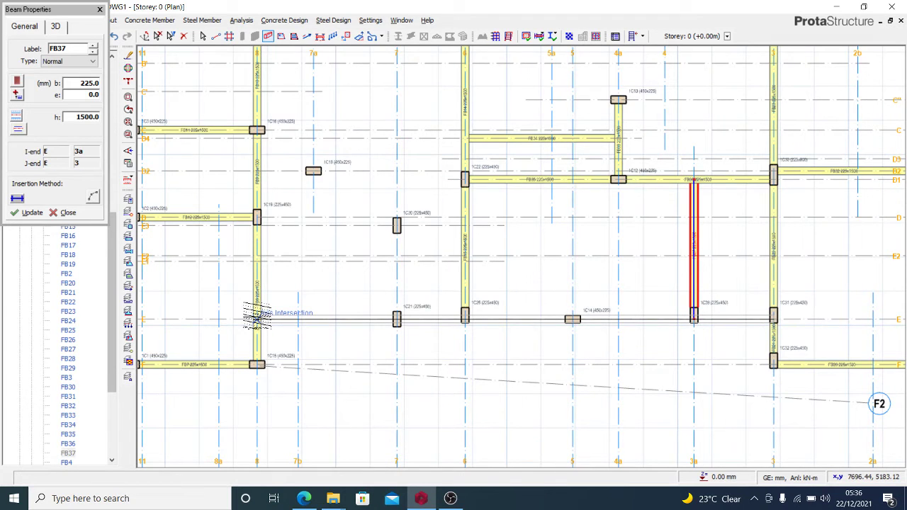
{"action": "left_click", "coordinate": [378, 343]}
{"action": "scroll", "coordinate": [378, 344], "scroll_direction": "down", "scroll_amount": 3}
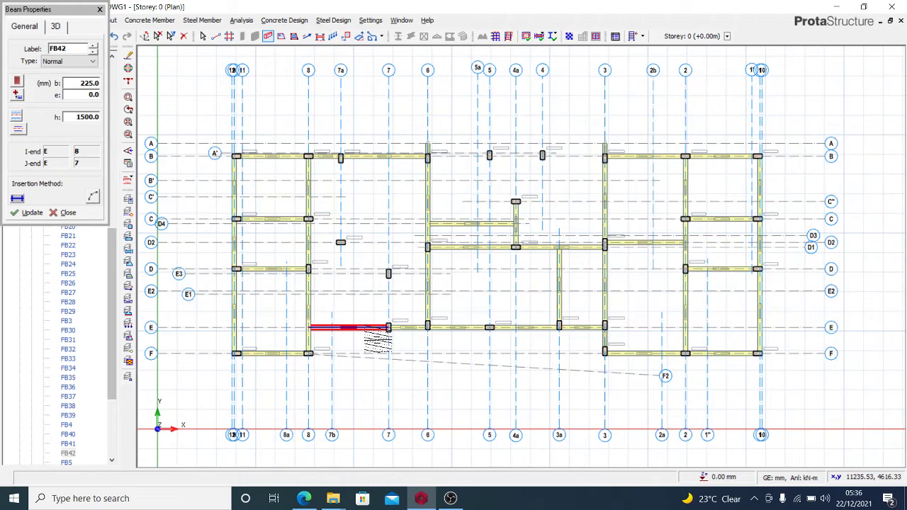
Insert a 225x1500 beam along axis 7a from column 1C27 at axis B to column 1C18 at axis D2.
{"action": "scroll", "coordinate": [567, 337], "scroll_direction": "up", "scroll_amount": 2}
{"action": "scroll", "coordinate": [624, 324], "scroll_direction": "down", "scroll_amount": 2}
{"action": "scroll", "coordinate": [369, 324], "scroll_direction": "up", "scroll_amount": 3}
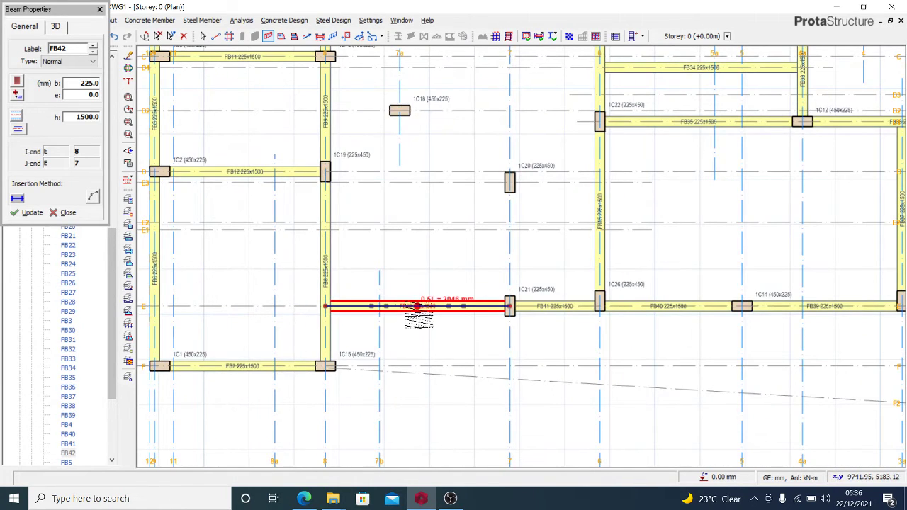
{"action": "scroll", "coordinate": [338, 332], "scroll_direction": "down", "scroll_amount": 3}
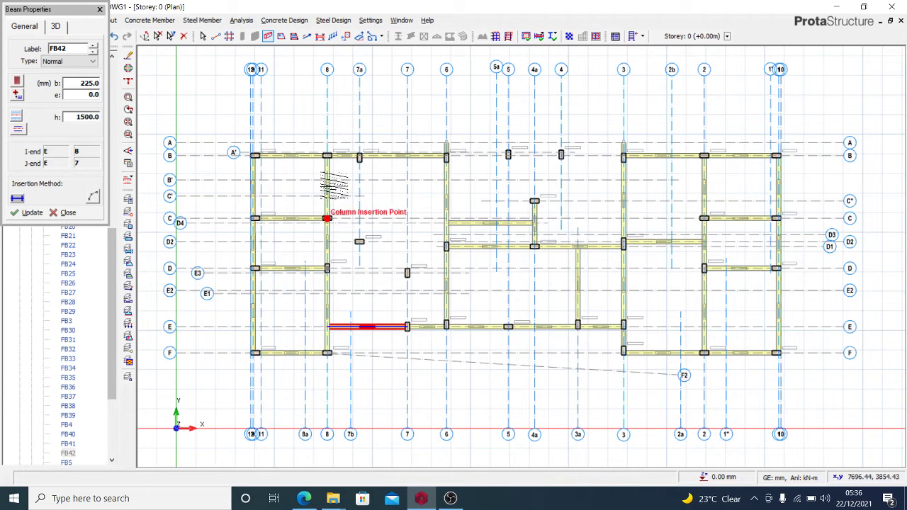
{"action": "scroll", "coordinate": [333, 369], "scroll_direction": "up", "scroll_amount": 1}
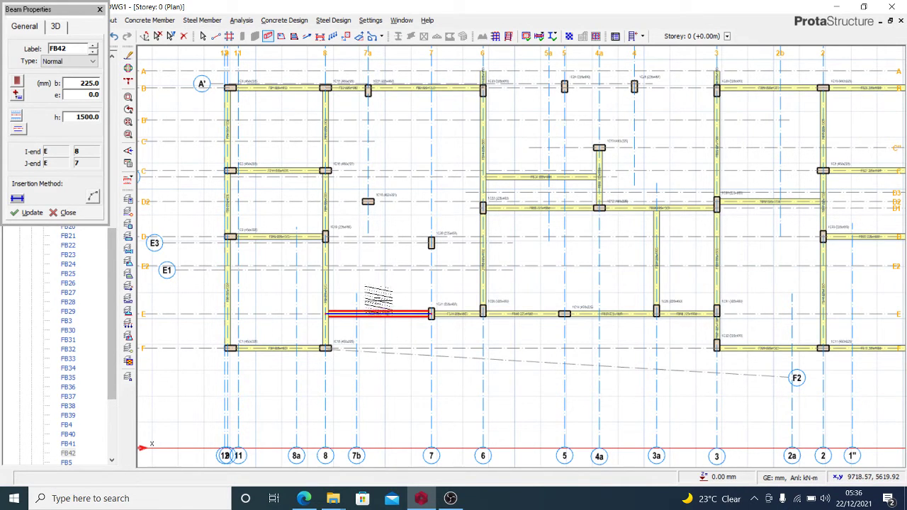
{"action": "scroll", "coordinate": [369, 89], "scroll_direction": "up", "scroll_amount": 1}
{"action": "left_click", "coordinate": [368, 88]}
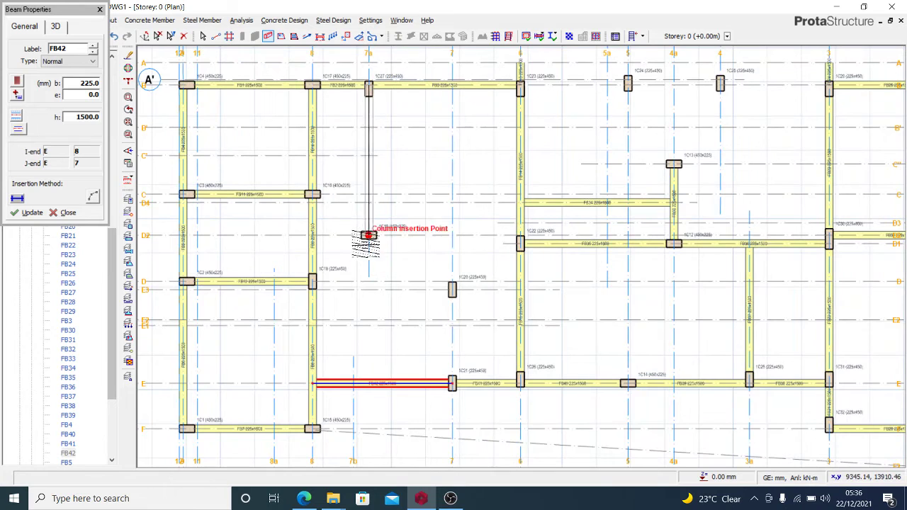
{"action": "left_click", "coordinate": [369, 236]}
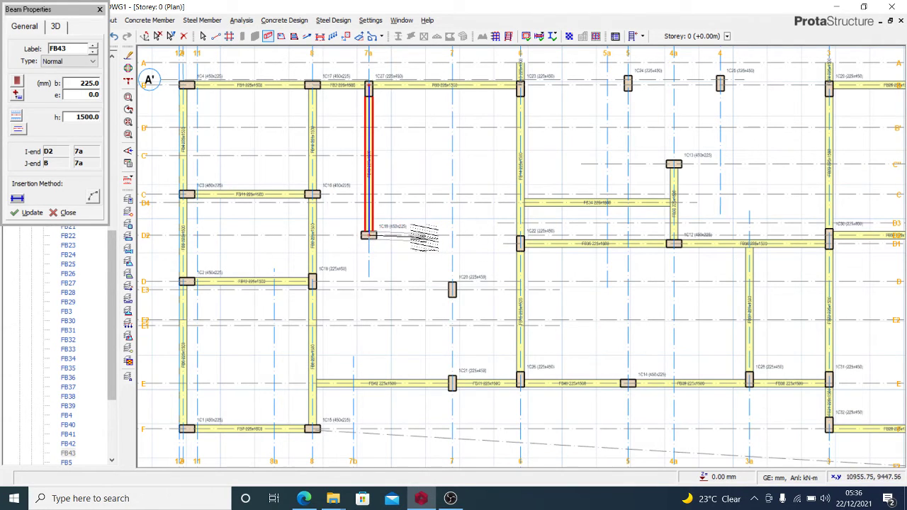
Insert a 225x1500 beam along axis B' from the beam on axis 7a to the beam on axis 6.
{"action": "left_click", "coordinate": [370, 128]}
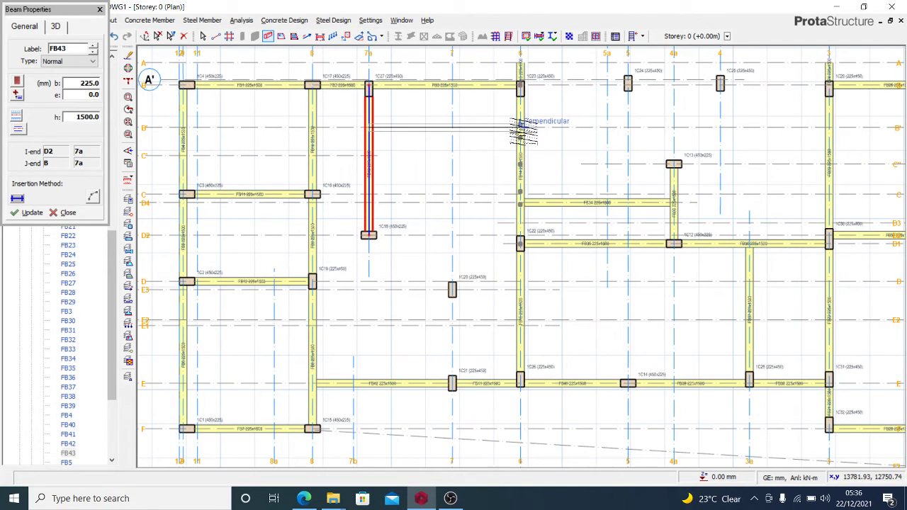
{"action": "left_click", "coordinate": [521, 127]}
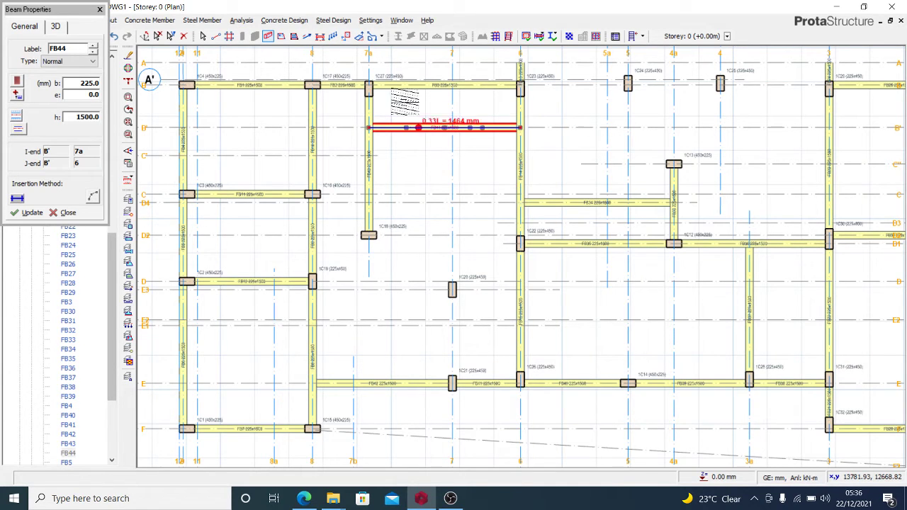
{"action": "left_click", "coordinate": [359, 36]}
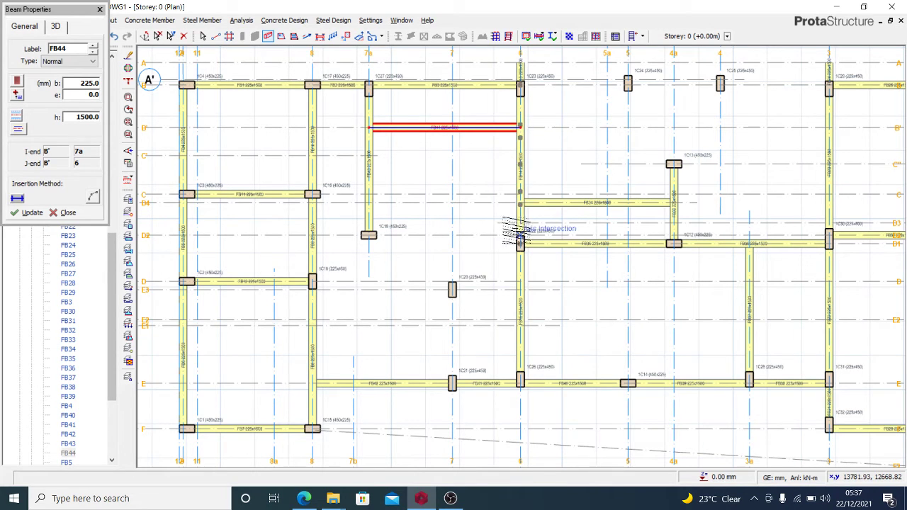
Insert 225x1500 beams along axis 7 from the beam on axis B' through columns 1C20 and 1C21 to axis F.
{"action": "scroll", "coordinate": [517, 237], "scroll_direction": "up", "scroll_amount": 2}
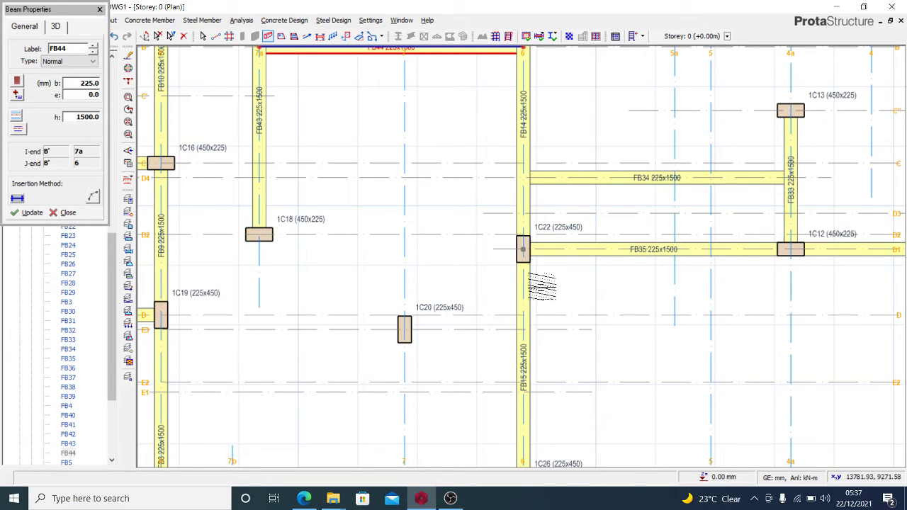
{"action": "scroll", "coordinate": [459, 239], "scroll_direction": "down", "scroll_amount": 2}
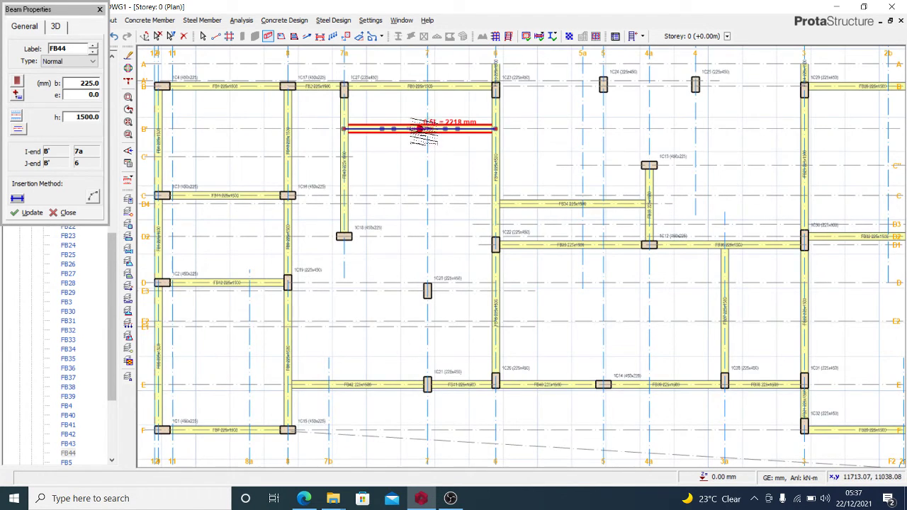
{"action": "left_click", "coordinate": [428, 128]}
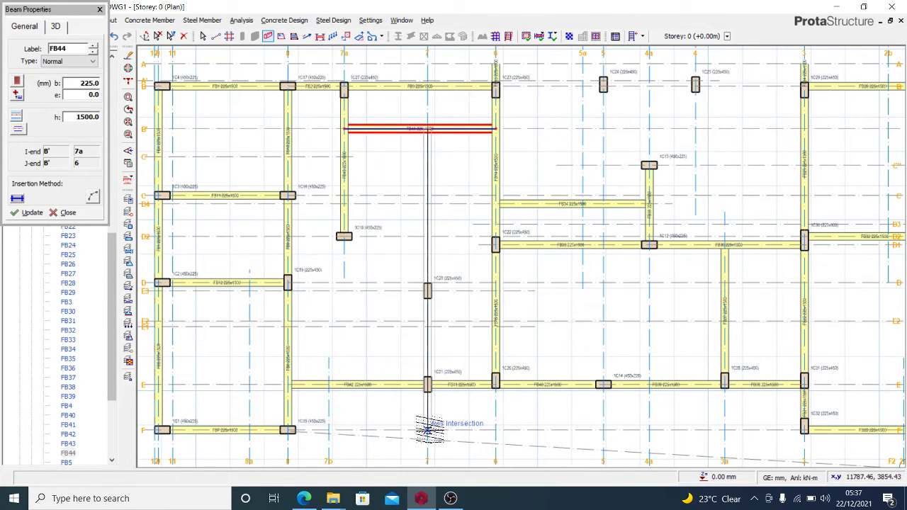
{"action": "left_click", "coordinate": [428, 430]}
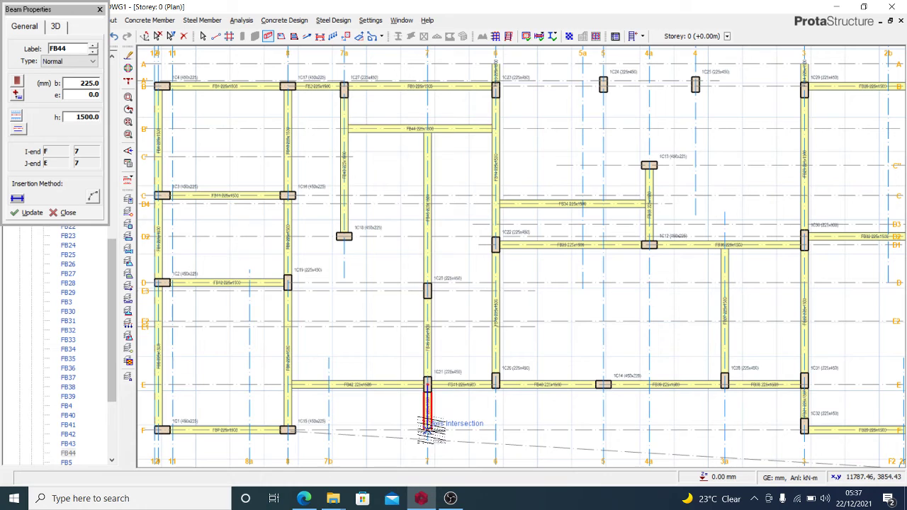
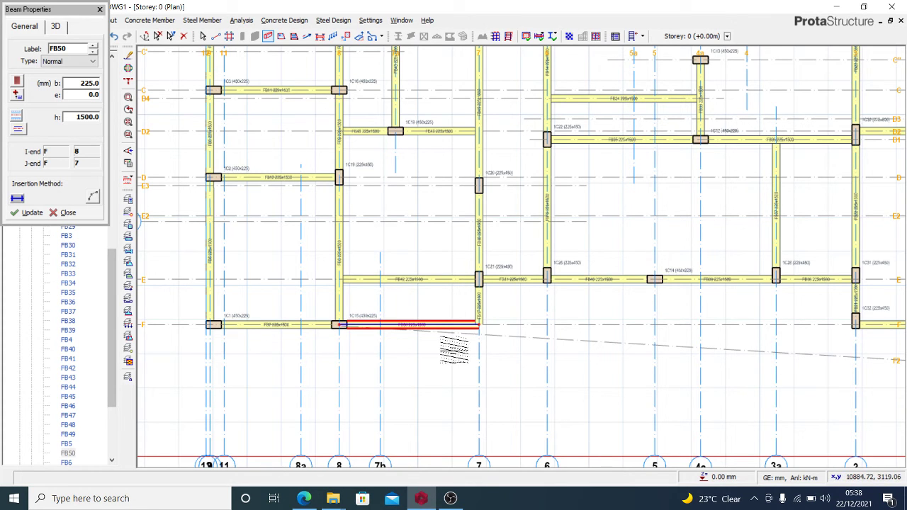
{"action": "scroll", "coordinate": [454, 349], "scroll_direction": "down", "scroll_amount": 3}
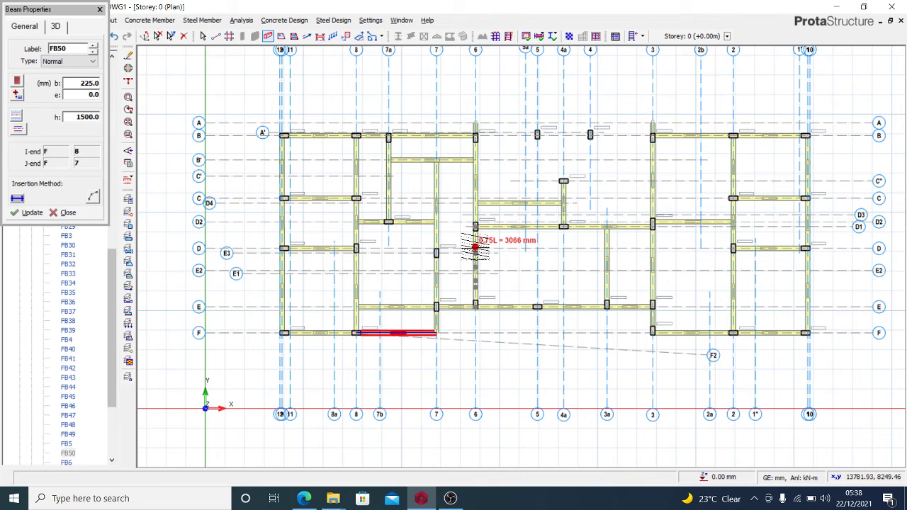
{"action": "scroll", "coordinate": [461, 248], "scroll_direction": "up", "scroll_amount": 3}
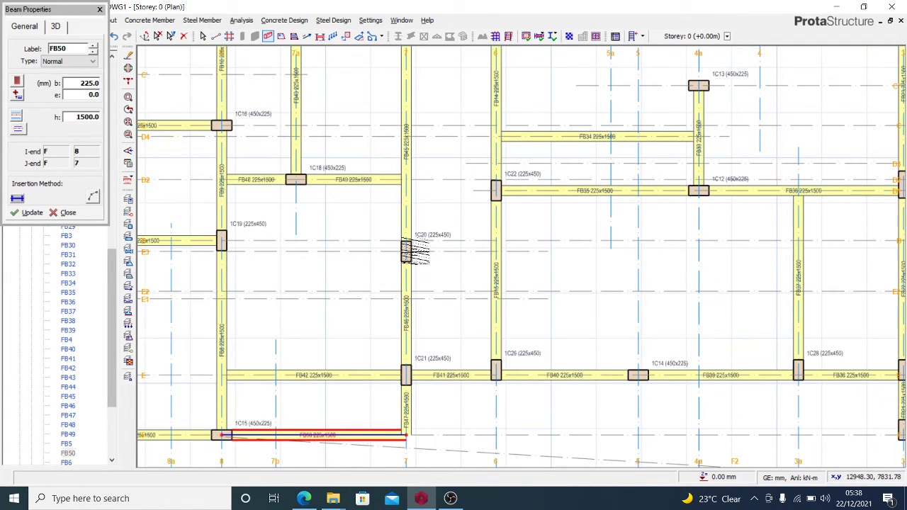
Insert a 225x1500 beam along axis E3 from column 1C20 at axis 7 to the beam on axis 6.
{"action": "scroll", "coordinate": [405, 252], "scroll_direction": "up", "scroll_amount": 2}
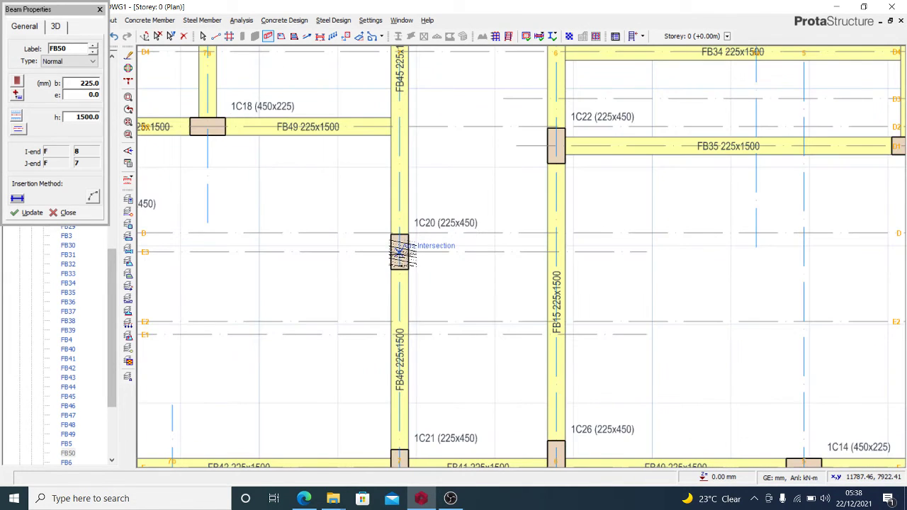
{"action": "left_click", "coordinate": [402, 252]}
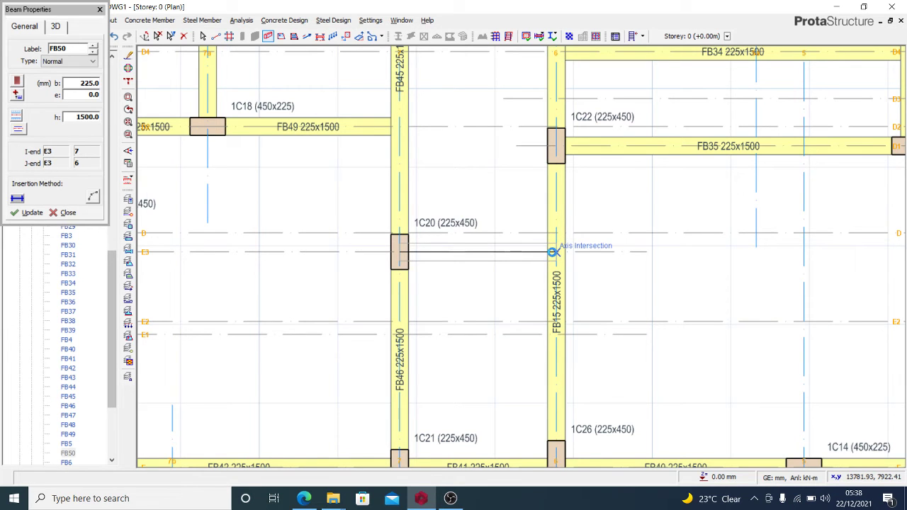
{"action": "left_click", "coordinate": [554, 252]}
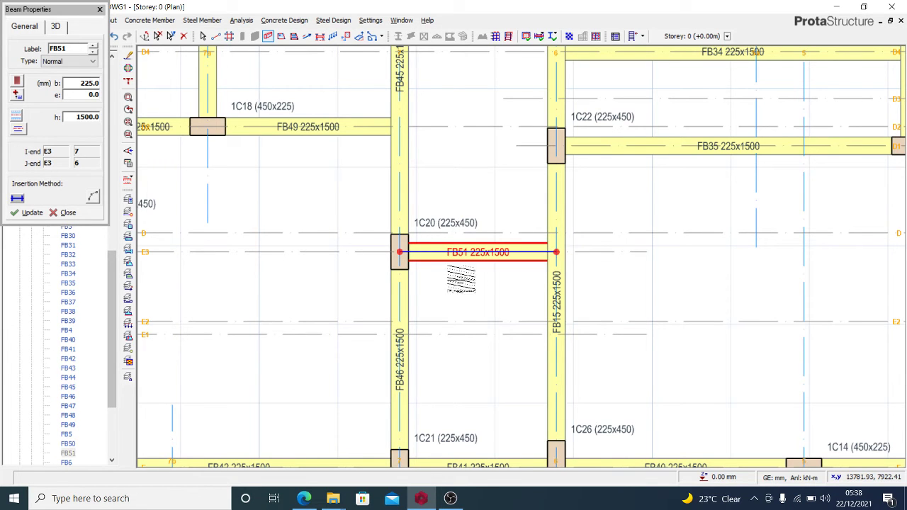
{"action": "scroll", "coordinate": [457, 277], "scroll_direction": "down", "scroll_amount": 1}
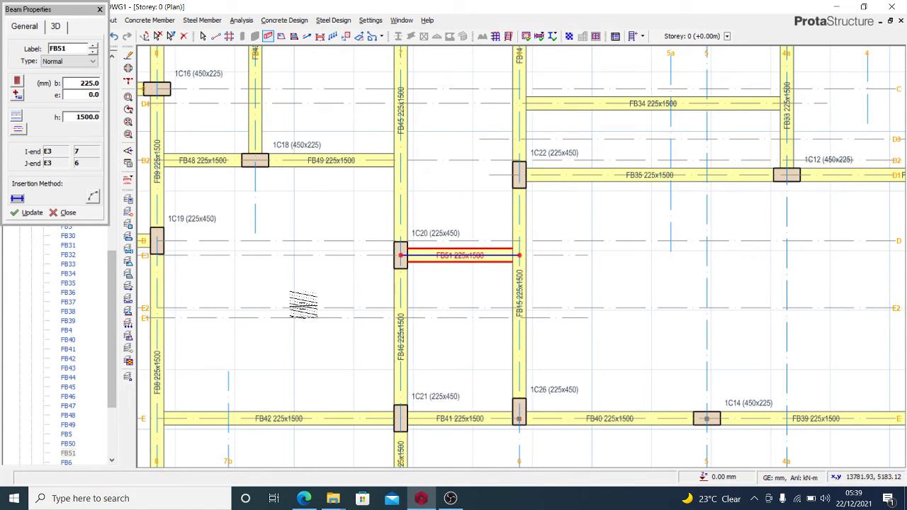
Insert 225x1500 beams along axis C'' from axis 5 through column 1C13 to axis 4.
{"action": "scroll", "coordinate": [390, 230], "scroll_direction": "down", "scroll_amount": 5}
{"action": "scroll", "coordinate": [408, 287], "scroll_direction": "up", "scroll_amount": 2}
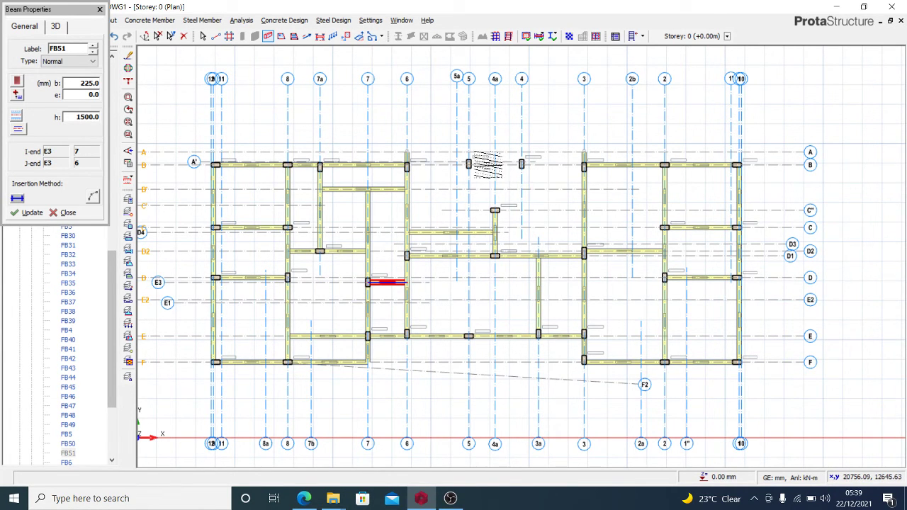
{"action": "scroll", "coordinate": [486, 152], "scroll_direction": "up", "scroll_amount": 4}
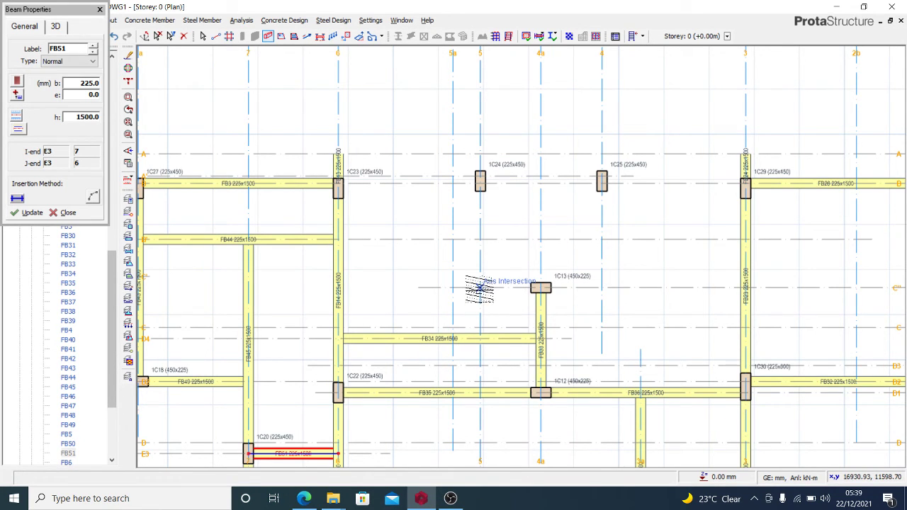
{"action": "left_click", "coordinate": [479, 288]}
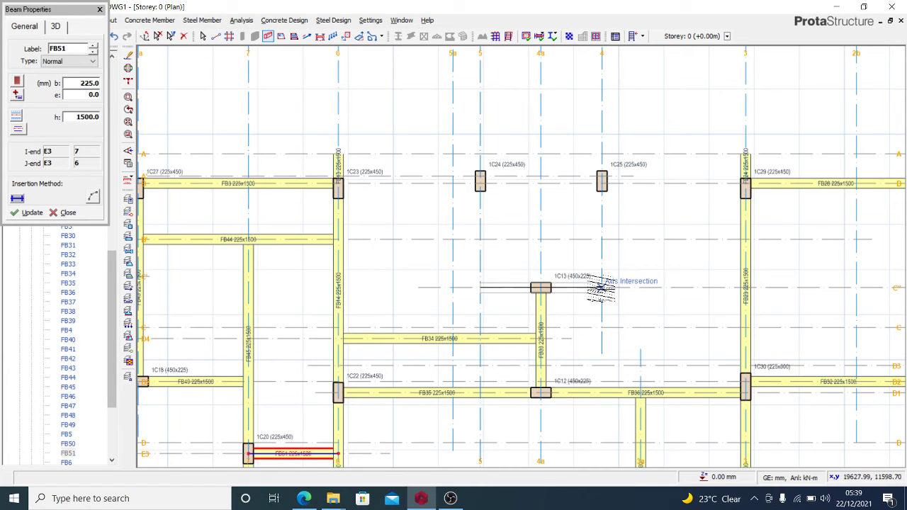
{"action": "left_click", "coordinate": [601, 288]}
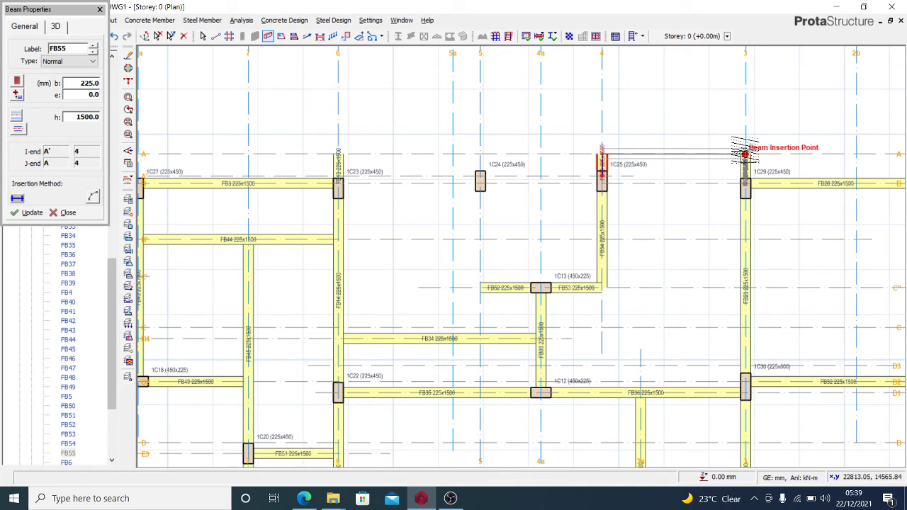
Insert 225x1500 beams along axis 4 from axis C'' through column 1C25 to axis A, and along axis A to axis 3.
{"action": "left_click", "coordinate": [746, 153]}
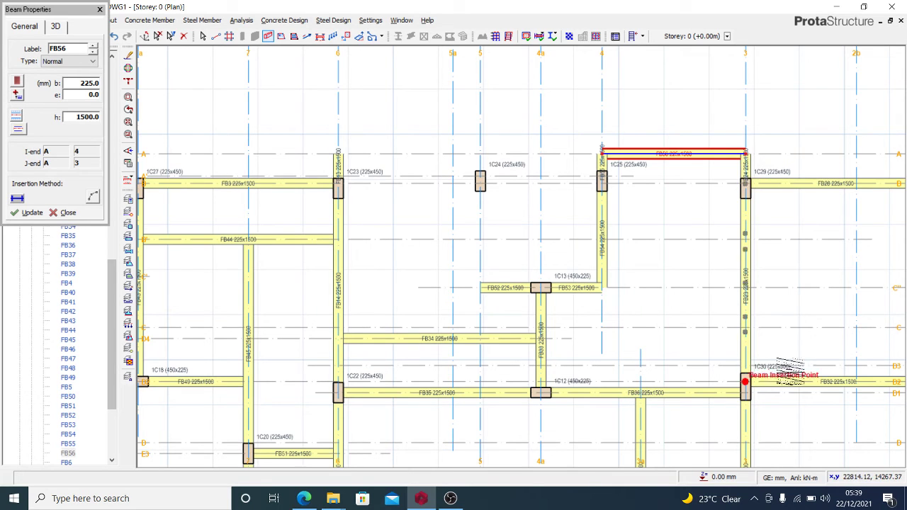
{"action": "scroll", "coordinate": [684, 154], "scroll_direction": "up", "scroll_amount": 1}
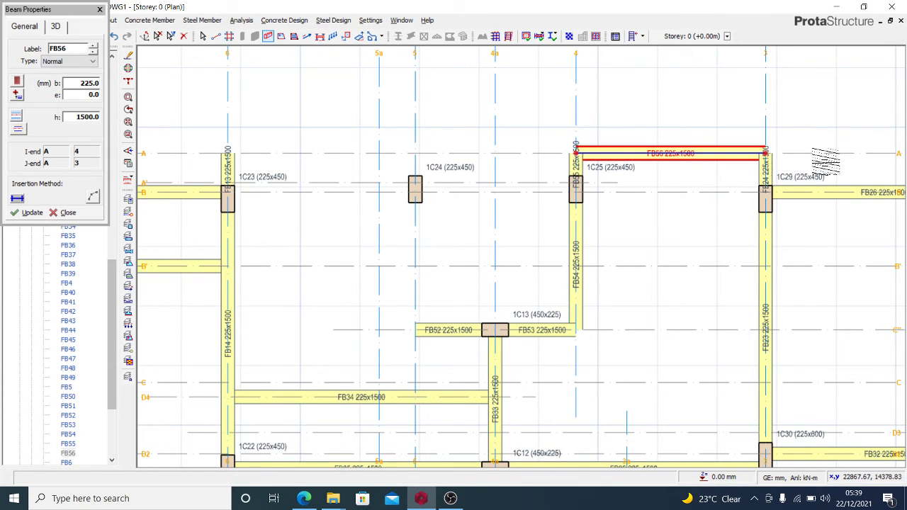
{"action": "scroll", "coordinate": [702, 194], "scroll_direction": "down", "scroll_amount": 1}
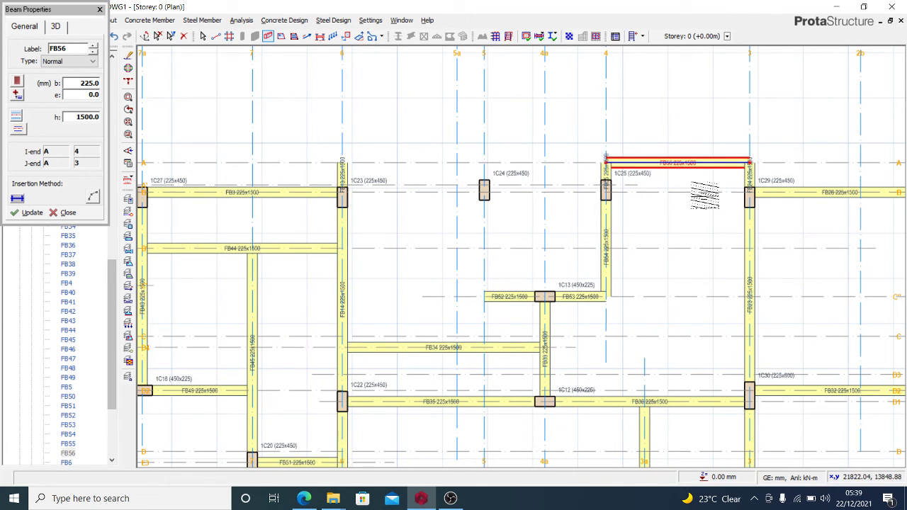
Insert 225x1500 beams along axis 5 from axis C'' through column 1C24 to axis A, and along axis A between axes 6 and 5.
{"action": "left_click", "coordinate": [485, 297]}
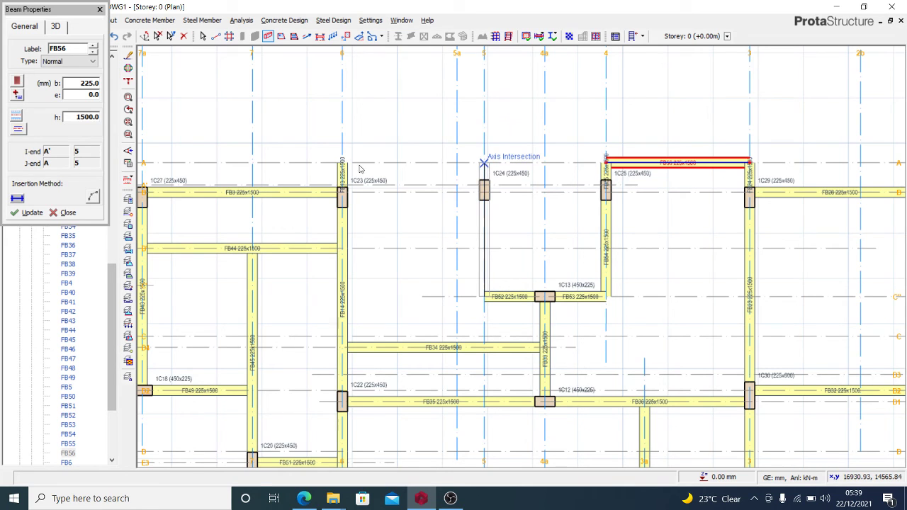
{"action": "left_click", "coordinate": [484, 163]}
{"action": "left_click", "coordinate": [342, 163]}
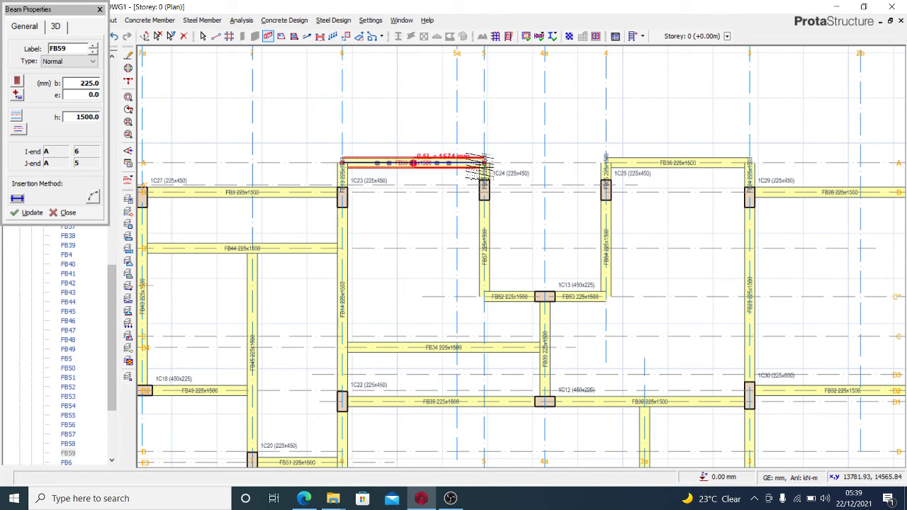
{"action": "scroll", "coordinate": [484, 167], "scroll_direction": "down", "scroll_amount": 2}
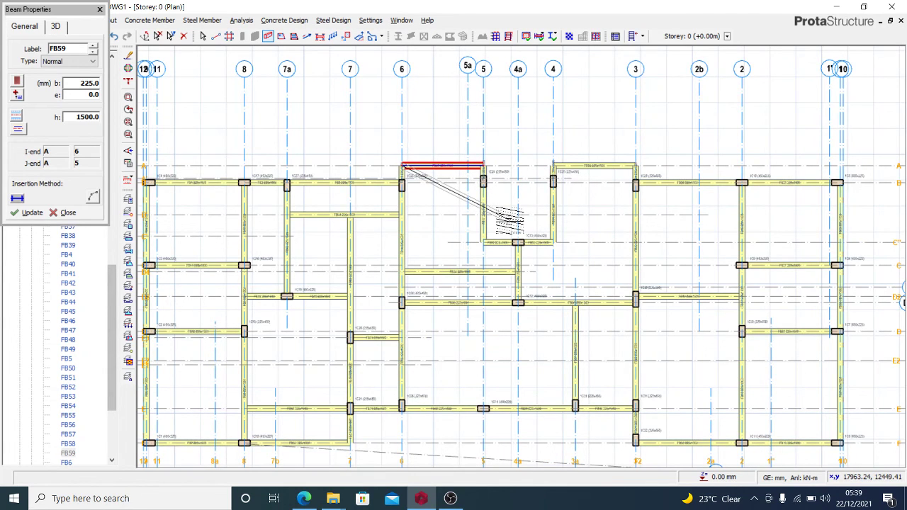
{"action": "key", "text": "Escape"}
{"action": "scroll", "coordinate": [489, 277], "scroll_direction": "down", "scroll_amount": 1}
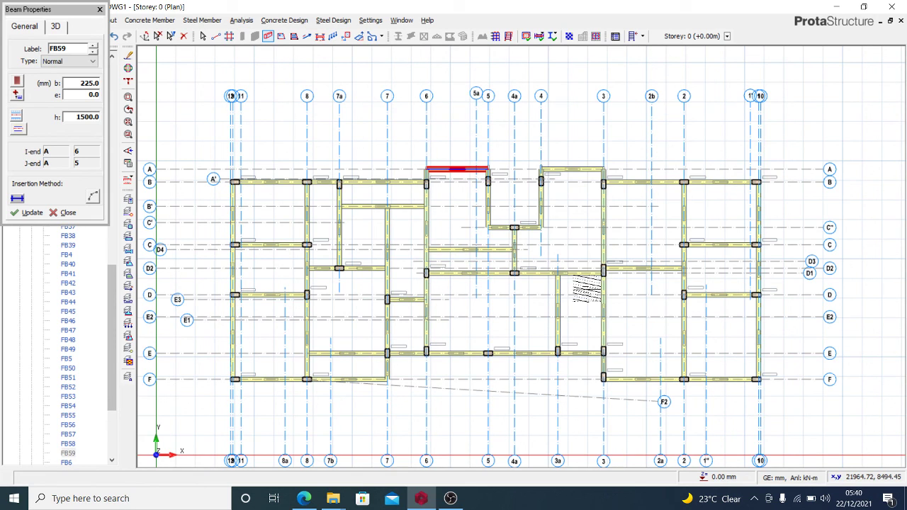
{"action": "left_click", "coordinate": [33, 214]}
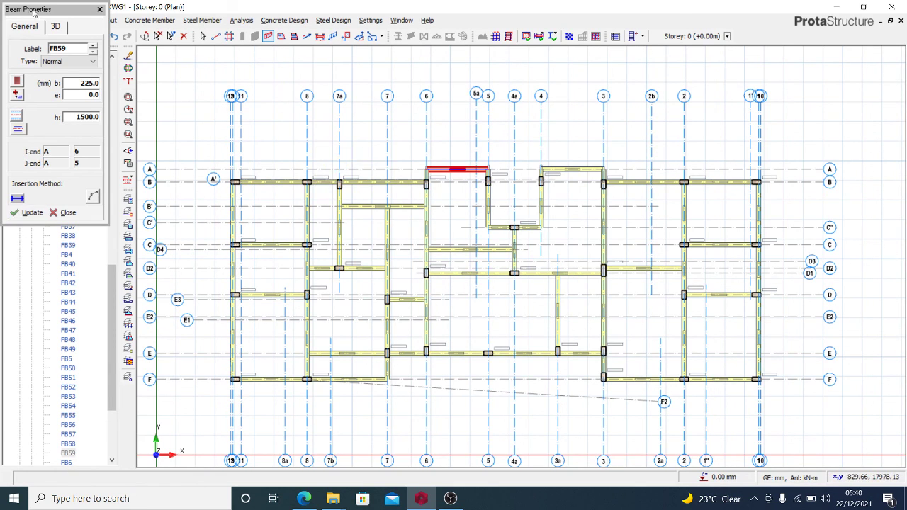
{"action": "left_click", "coordinate": [100, 11]}
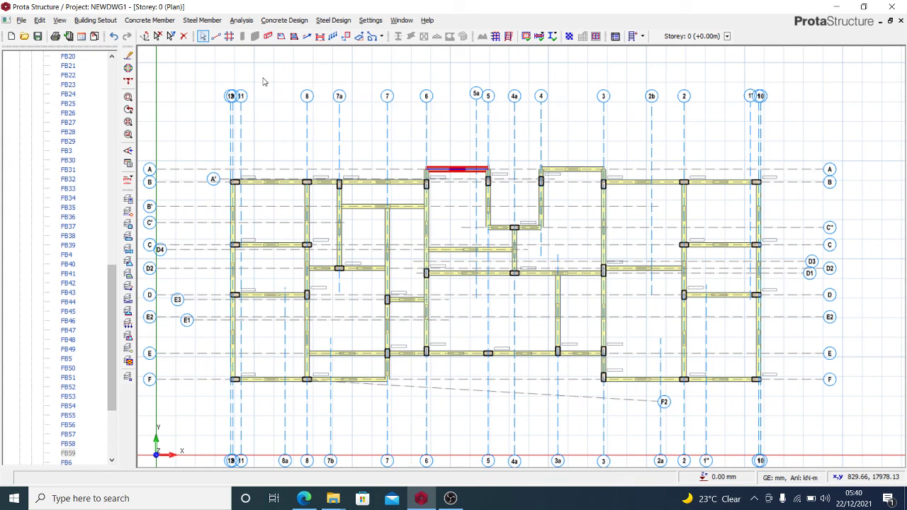